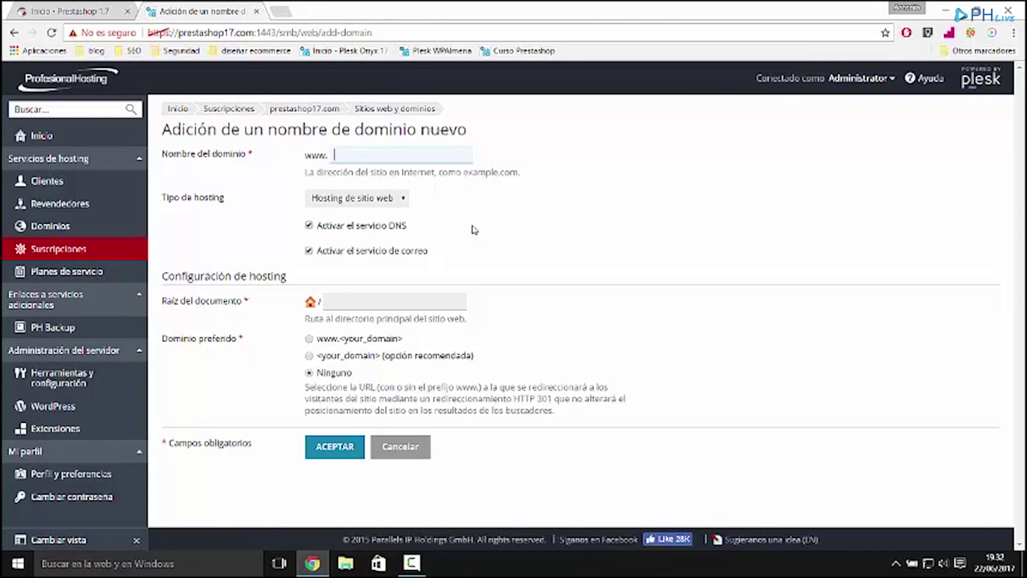
# Enter multitienda1.com as the new domain's name, keeping website hosting as the hosting type.
pyautogui.write('multitienda1')
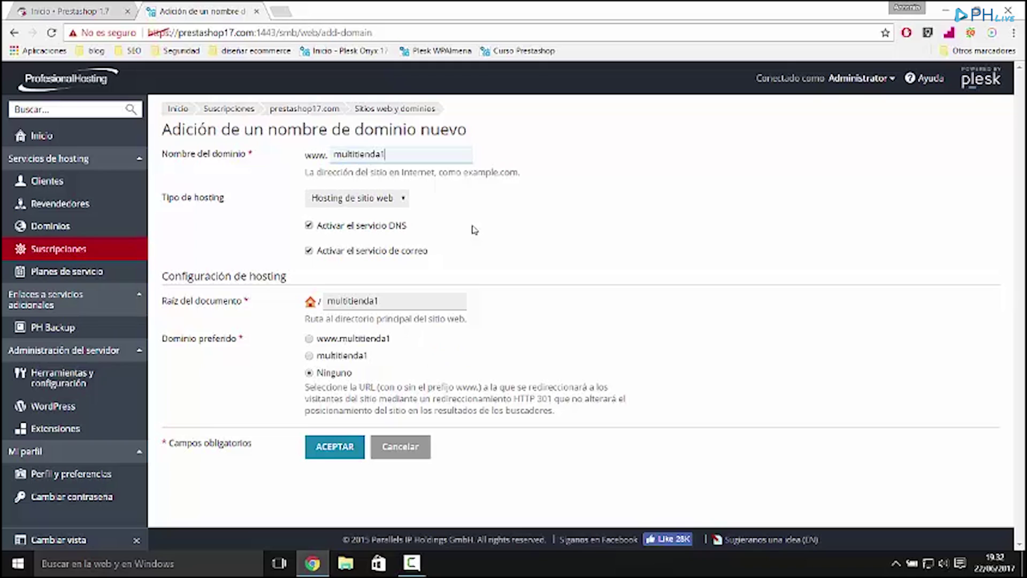
pyautogui.write('.com')
pyautogui.click(368, 204)
pyautogui.click(359, 300)
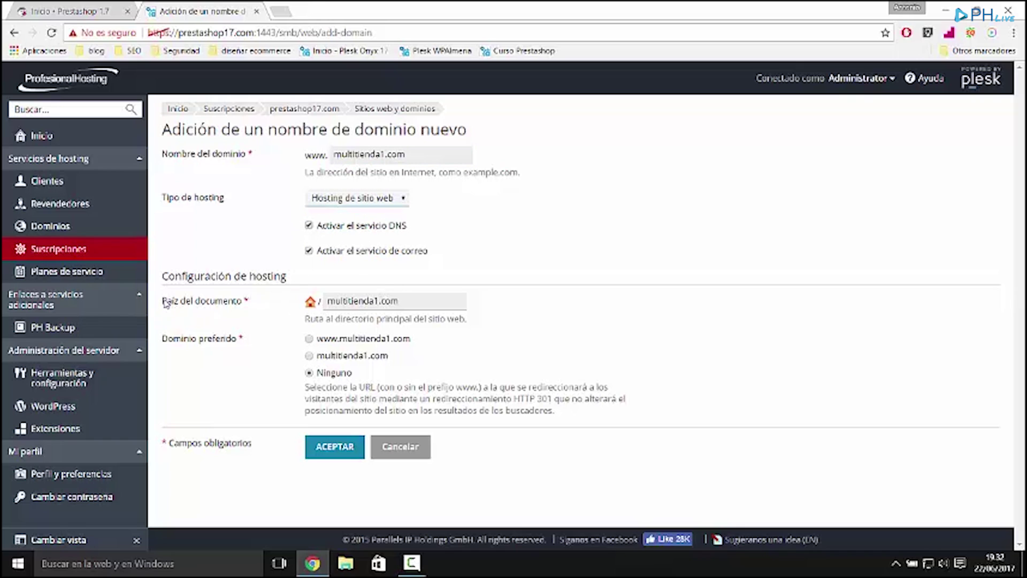
# Set the new domain's document root to httpdocs and create the domain.
pyautogui.moveTo(162, 301); pyautogui.dragTo(242, 302)
pyautogui.doubleClick(370, 305)
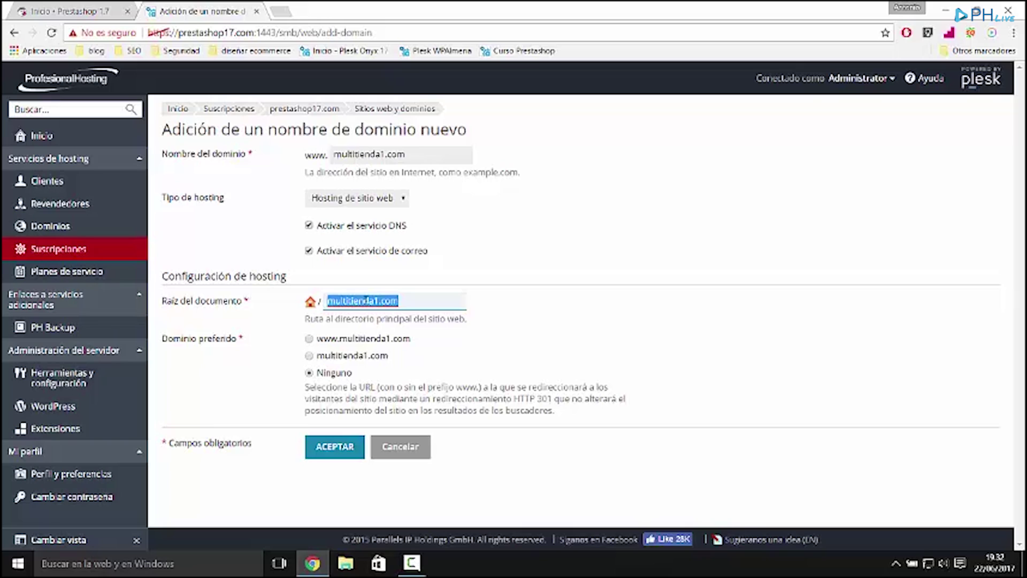
pyautogui.write('htt')
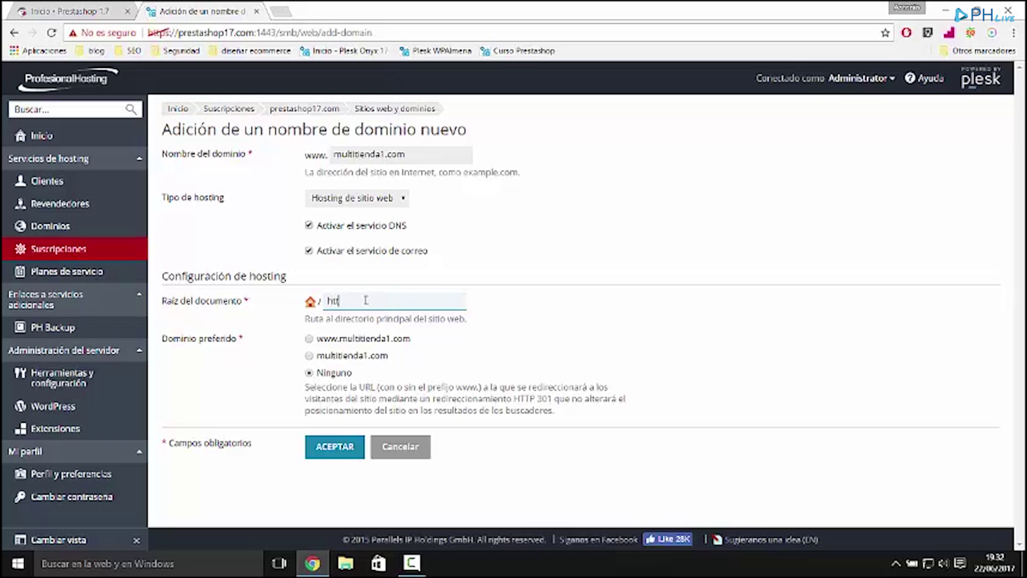
pyautogui.write('docs')
pyautogui.write('p')
pyautogui.click(337, 450)
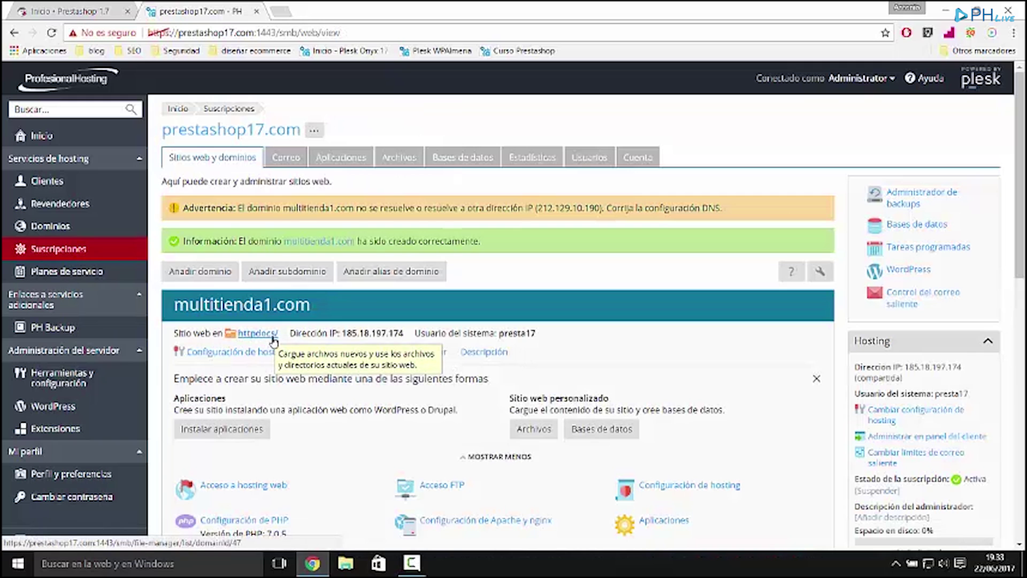
# Inspect the files in the httpdocs folder of multitienda1.com and return to the websites and domains overview.
pyautogui.scroll(-2, 332, 358)
pyautogui.scroll(2, 332, 359)
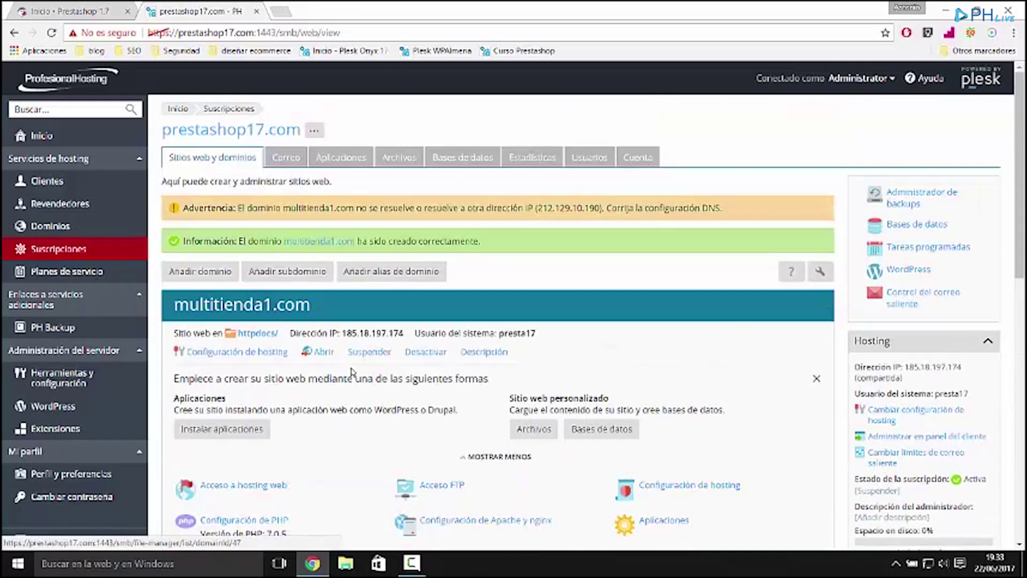
pyautogui.click(262, 335)
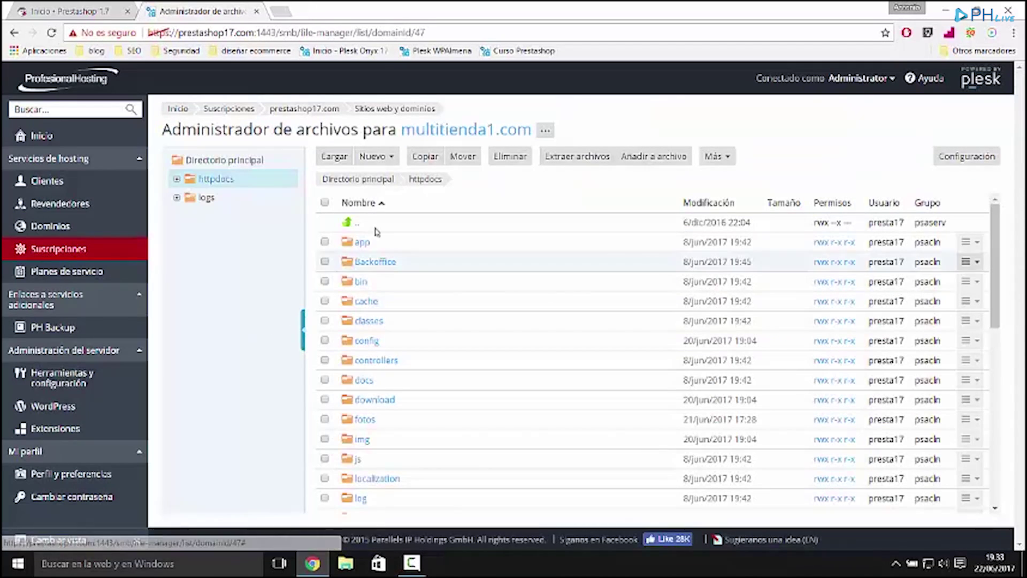
pyautogui.scroll(-6, 369, 386)
pyautogui.scroll(6, 338, 397)
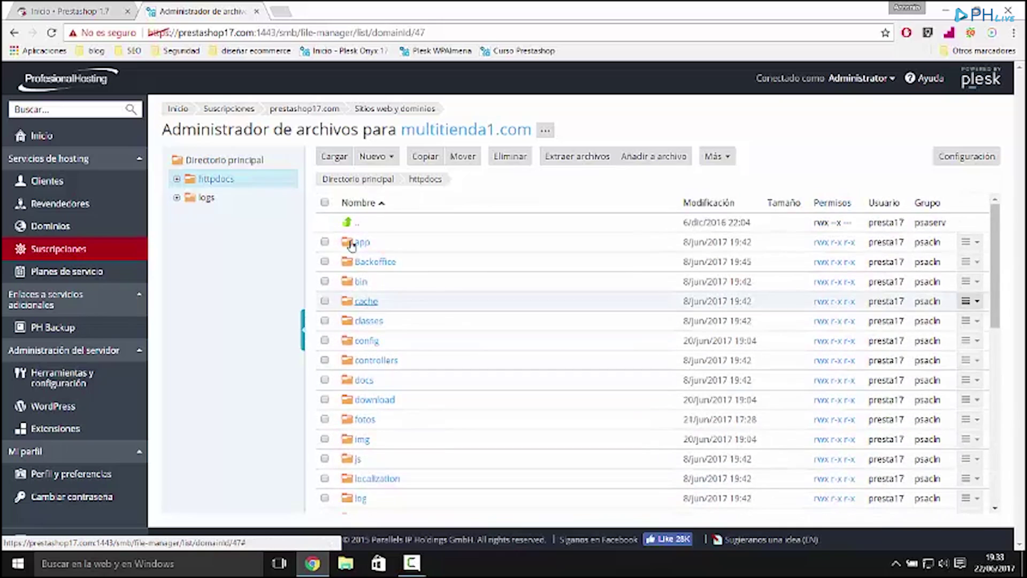
pyautogui.click(379, 112)
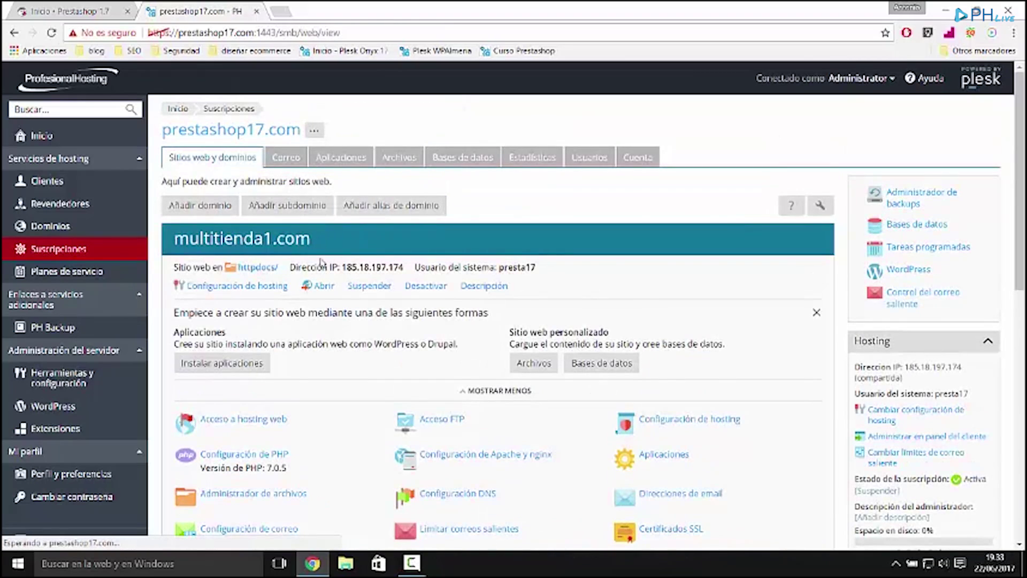
# Open the multitienda1.com site to check its address, and compare its entry with prestashop17.com in the Plesk domain overview.
pyautogui.click(323, 286)
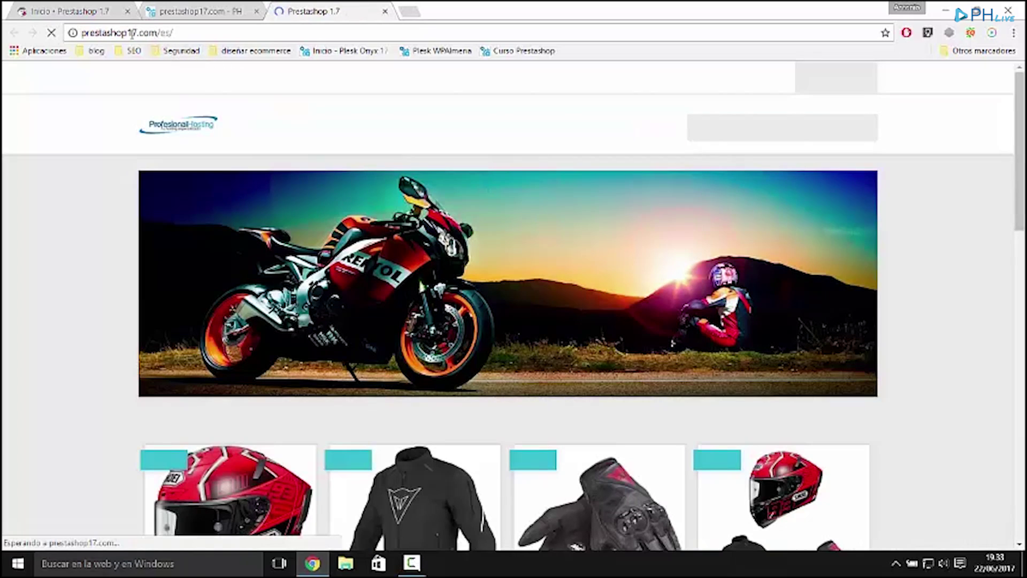
pyautogui.moveTo(156, 33); pyautogui.dragTo(81, 34)
pyautogui.click(199, 11)
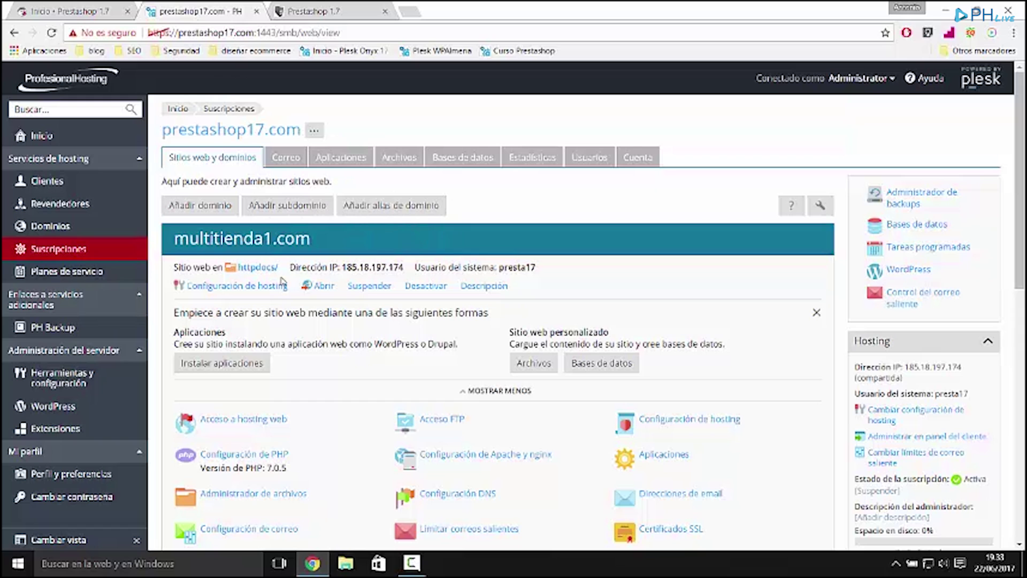
pyautogui.scroll(-5, 390, 316)
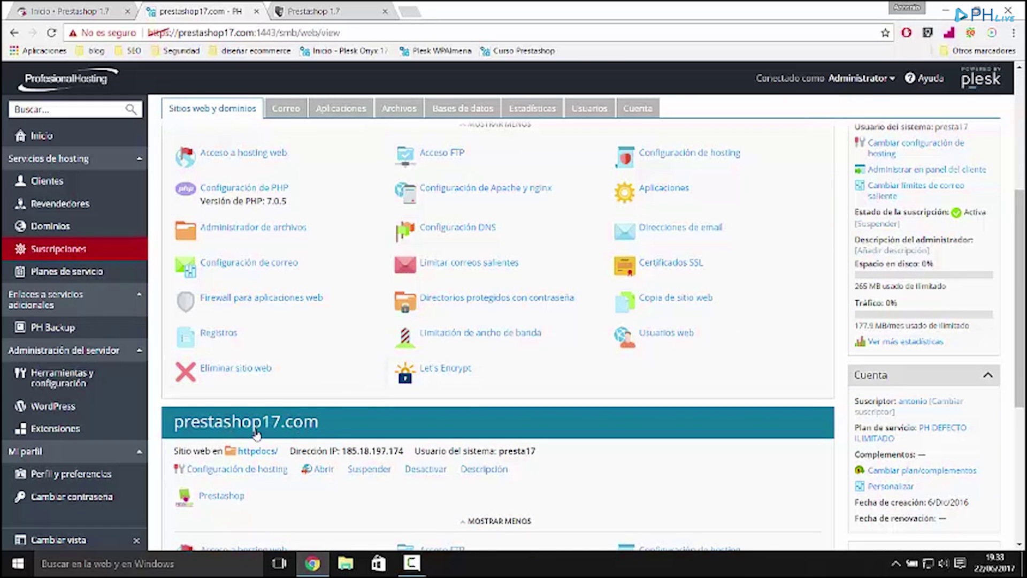
pyautogui.scroll(5, 268, 432)
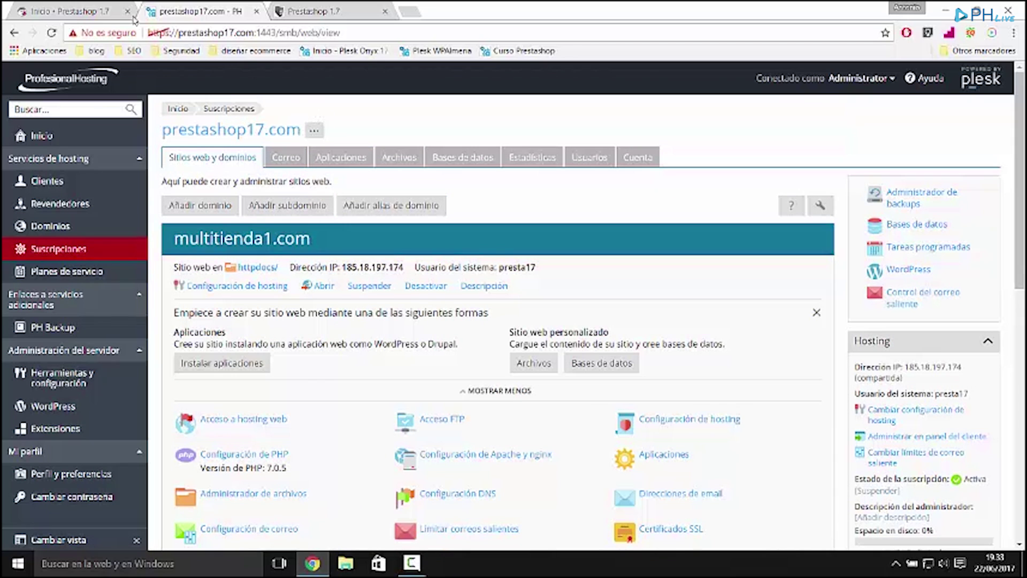
# Switch to the PrestaShop back office, activate Multitienda in the general store configuration and save the settings.
pyautogui.click(71, 11)
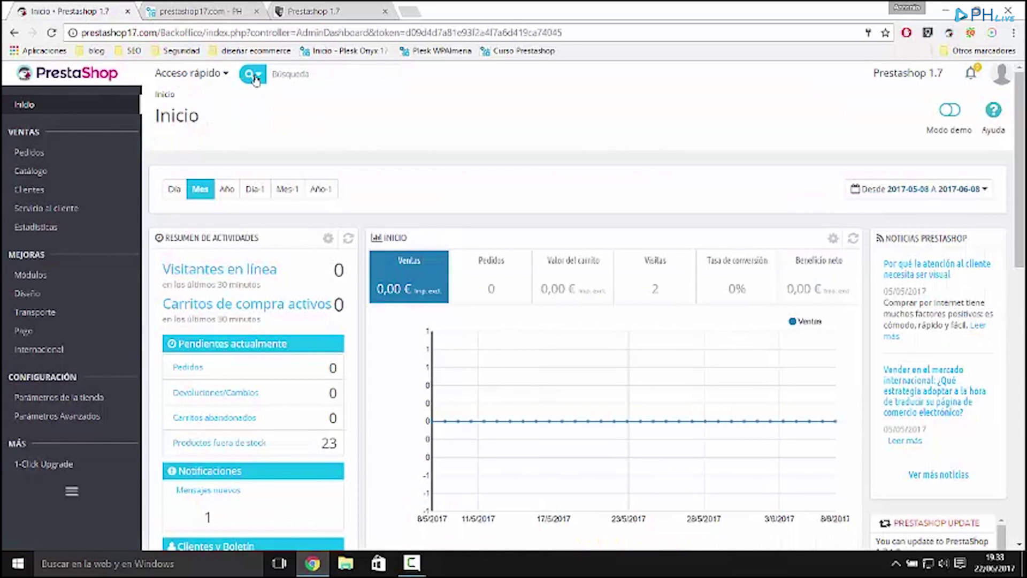
pyautogui.moveTo(106, 398)
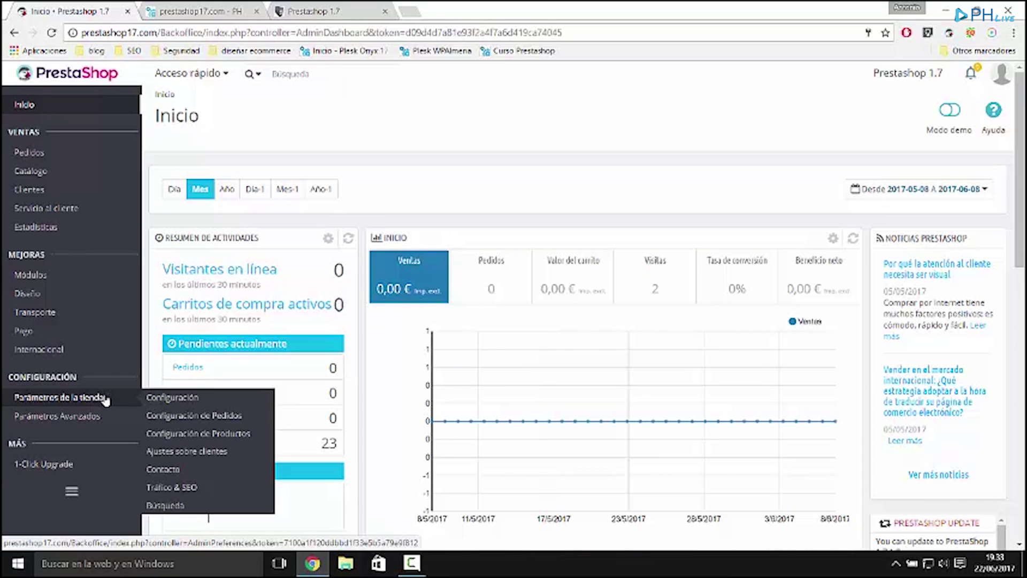
pyautogui.click(152, 397)
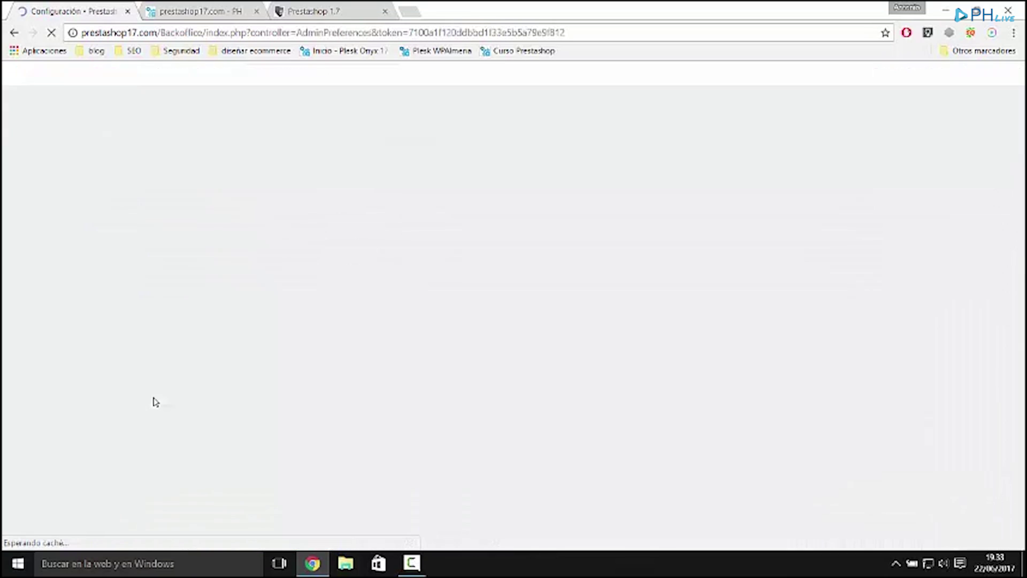
pyautogui.scroll(-6, 295, 385)
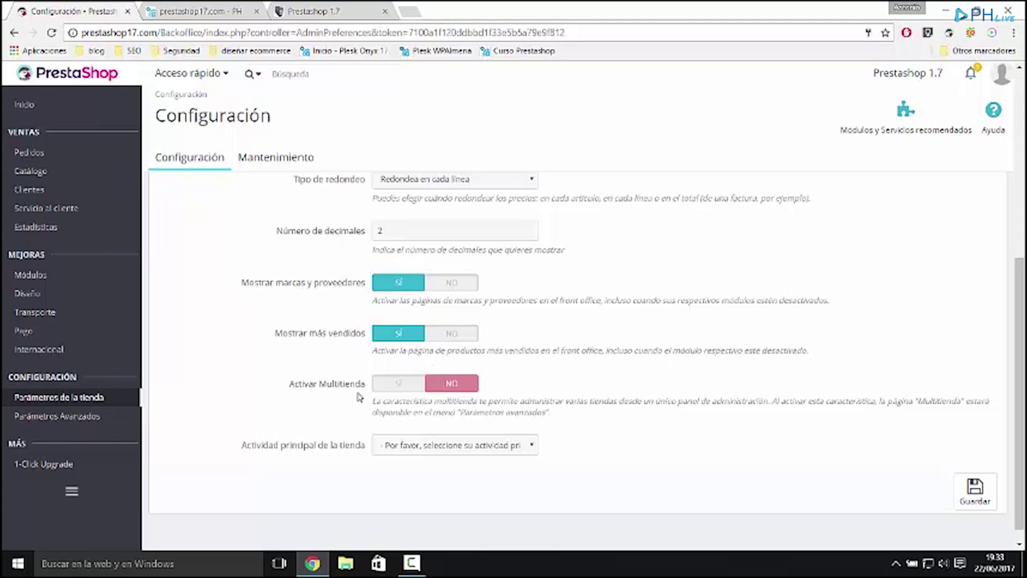
pyautogui.click(408, 385)
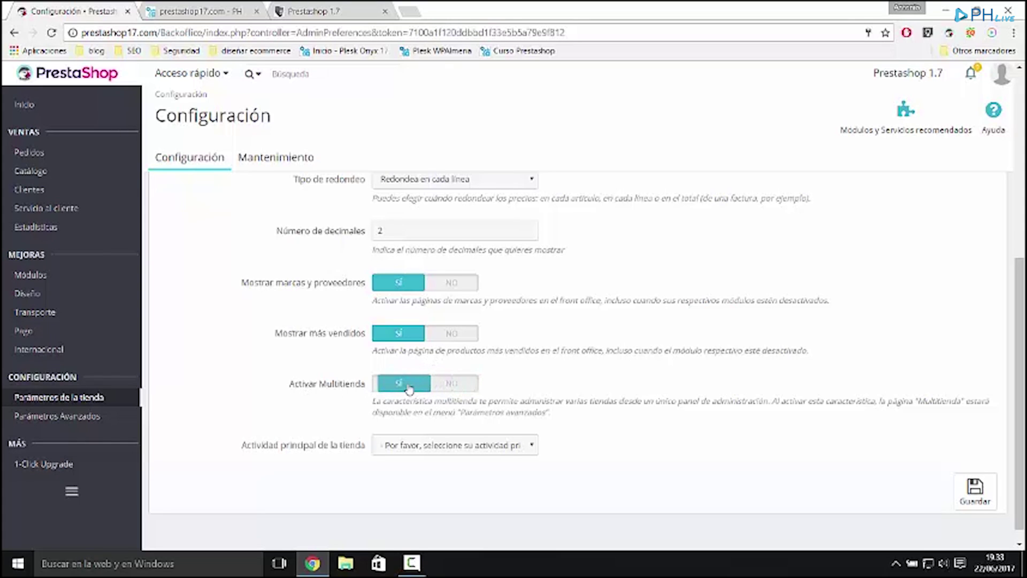
pyautogui.click(989, 504)
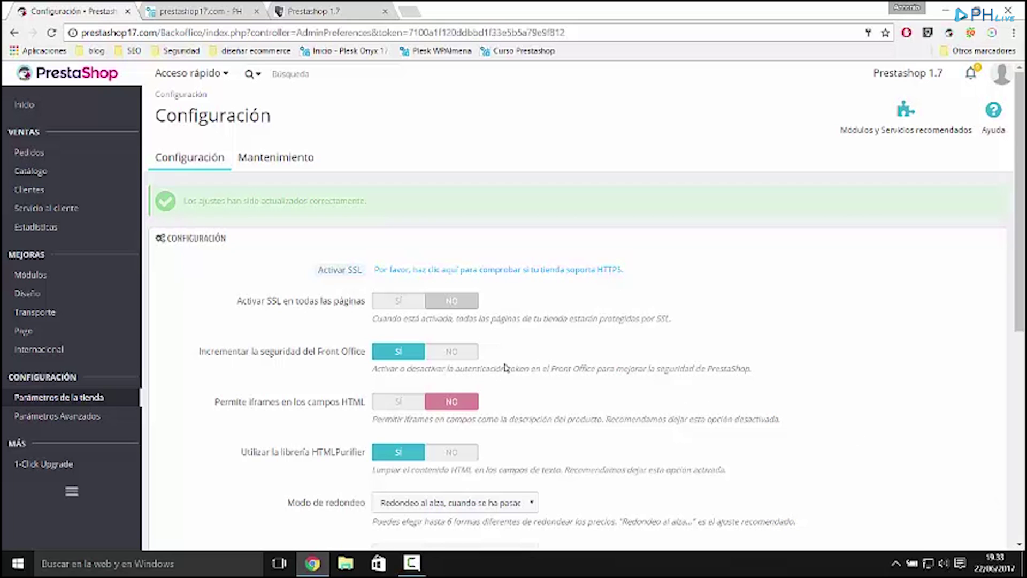
pyautogui.scroll(-7, 344, 404)
# Start adding a new store in the advanced Multitienda settings and name it Multitienda1.
pyautogui.moveTo(131, 417)
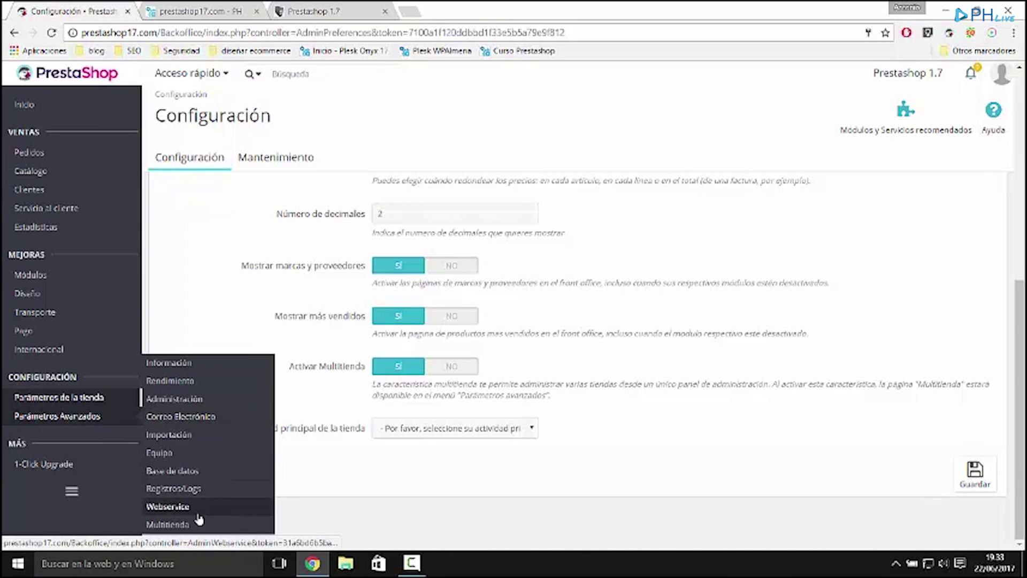
pyautogui.click(170, 525)
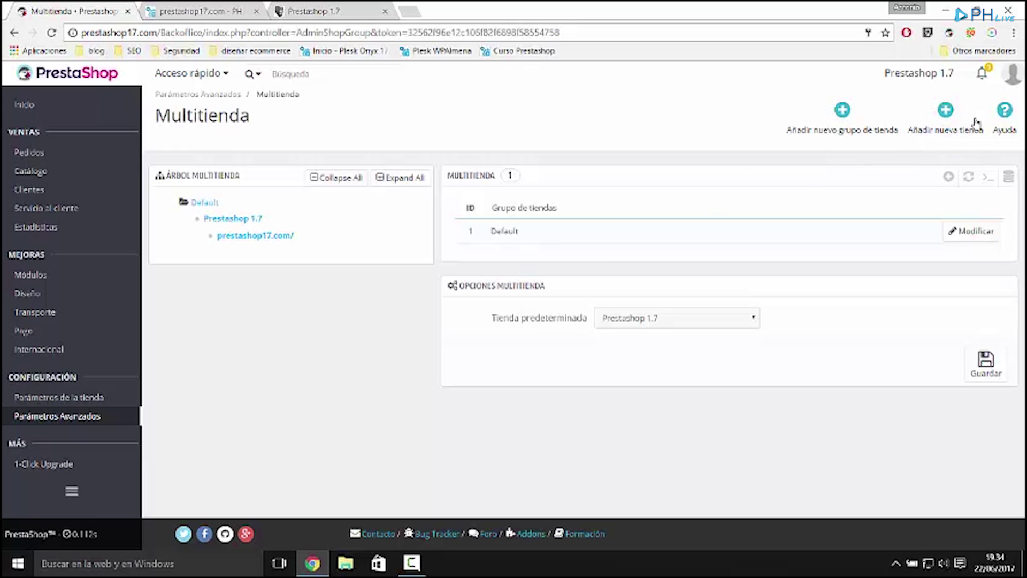
pyautogui.click(945, 115)
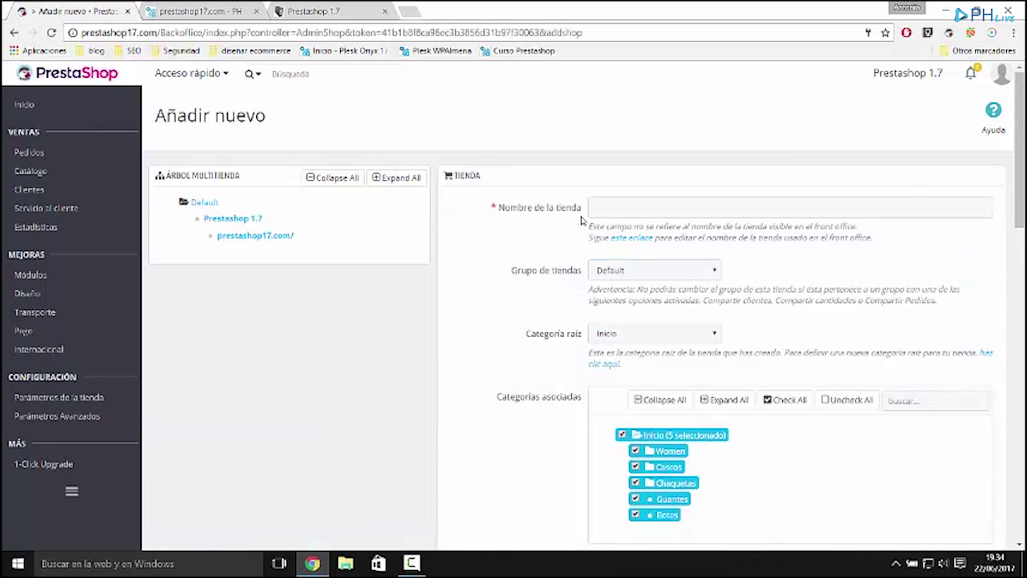
pyautogui.click(634, 209)
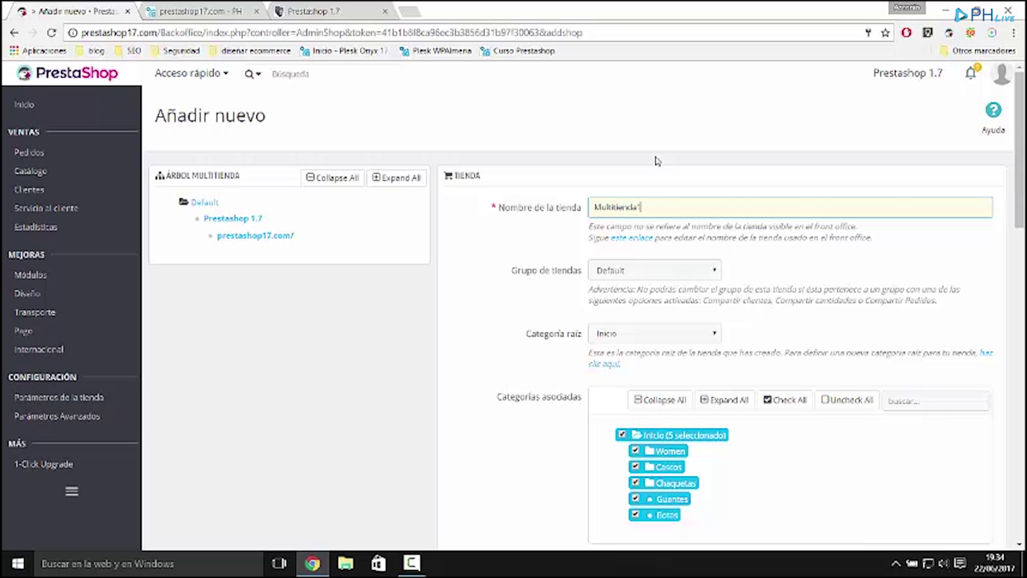
# Check the available store group and root category choices for the new store, keeping Default and Inicio.
pyautogui.scroll(-1, 660, 171)
pyautogui.scroll(1, 661, 203)
pyautogui.click(631, 274)
pyautogui.click(631, 273)
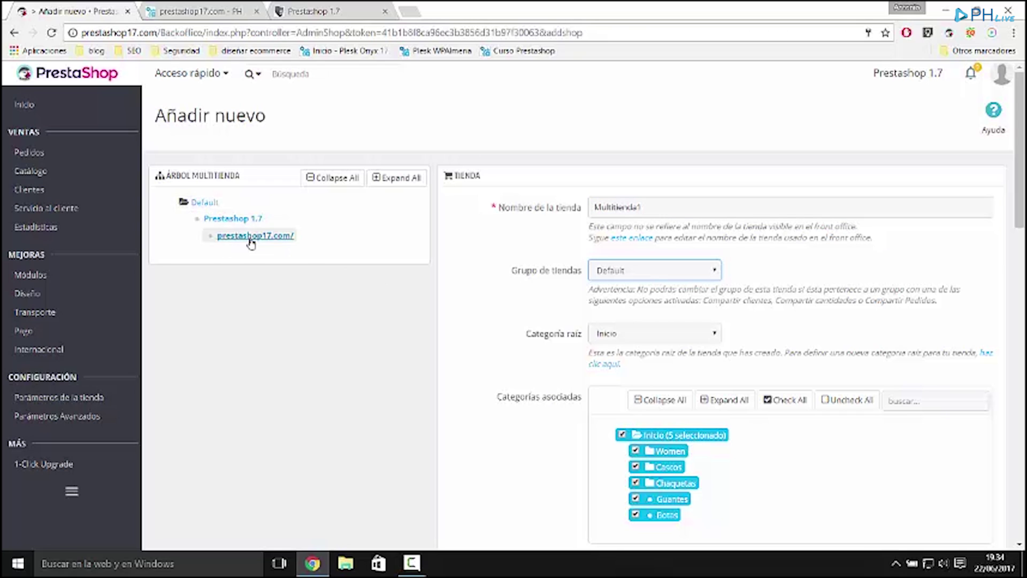
pyautogui.click(608, 334)
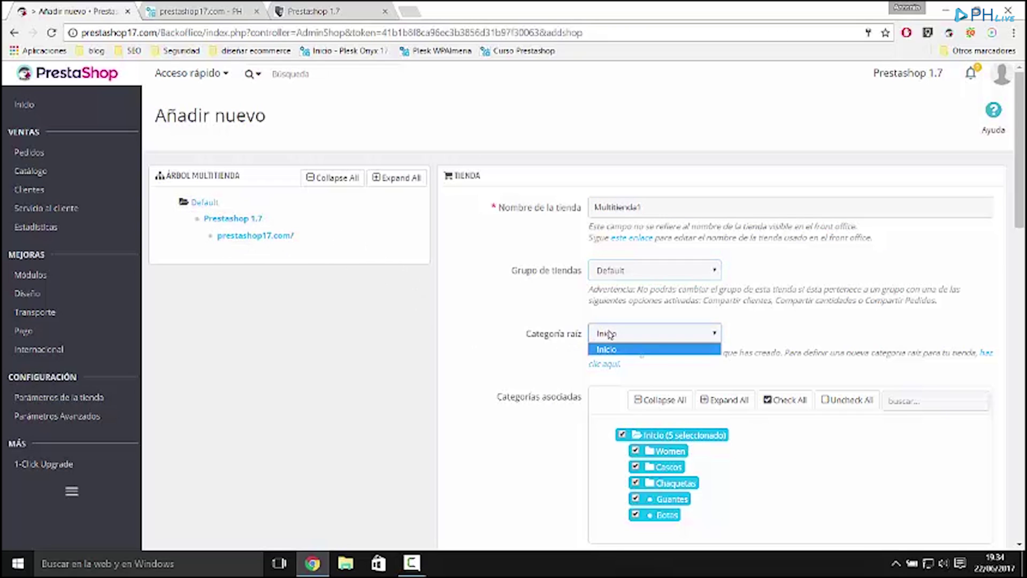
pyautogui.click(609, 334)
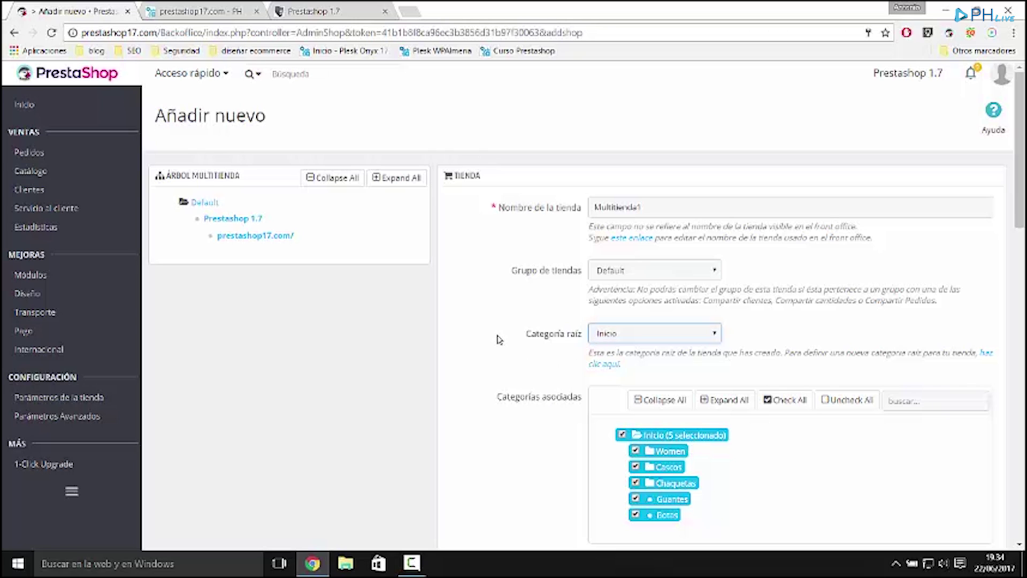
# Review the new store's associated categories and theme, and the source store choices for importing data.
pyautogui.scroll(-1, 511, 333)
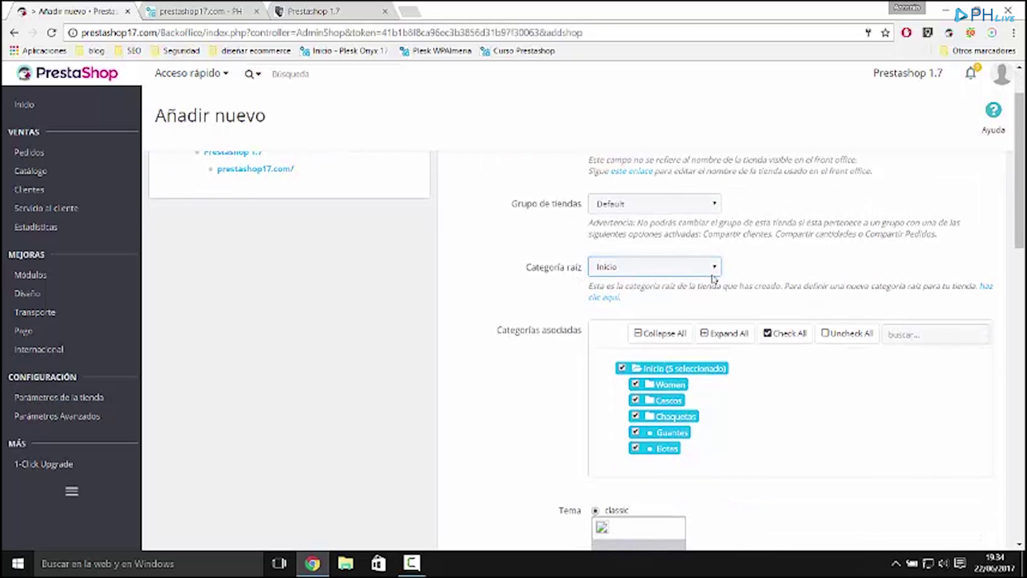
pyautogui.scroll(-1, 551, 312)
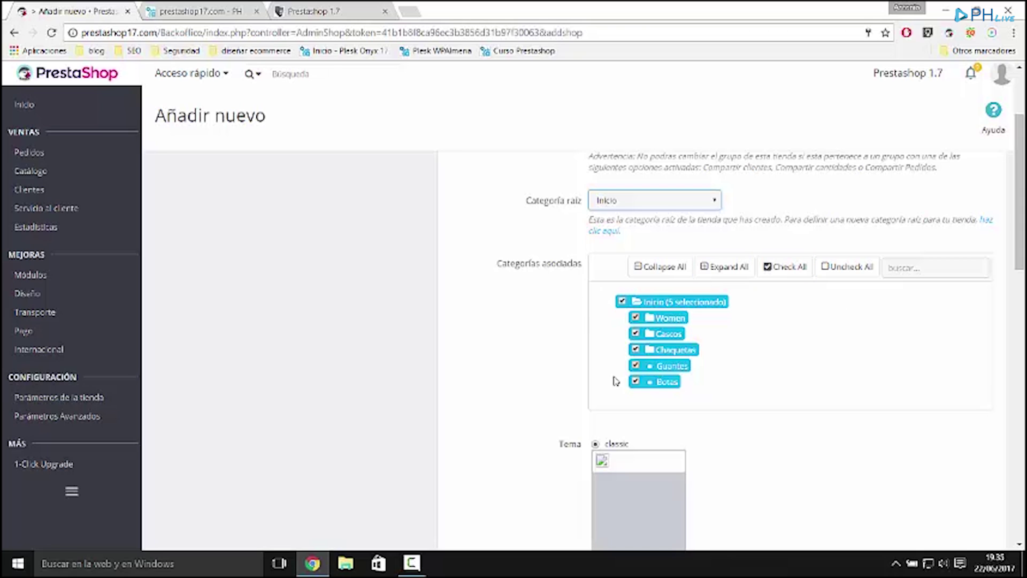
pyautogui.scroll(-4, 653, 318)
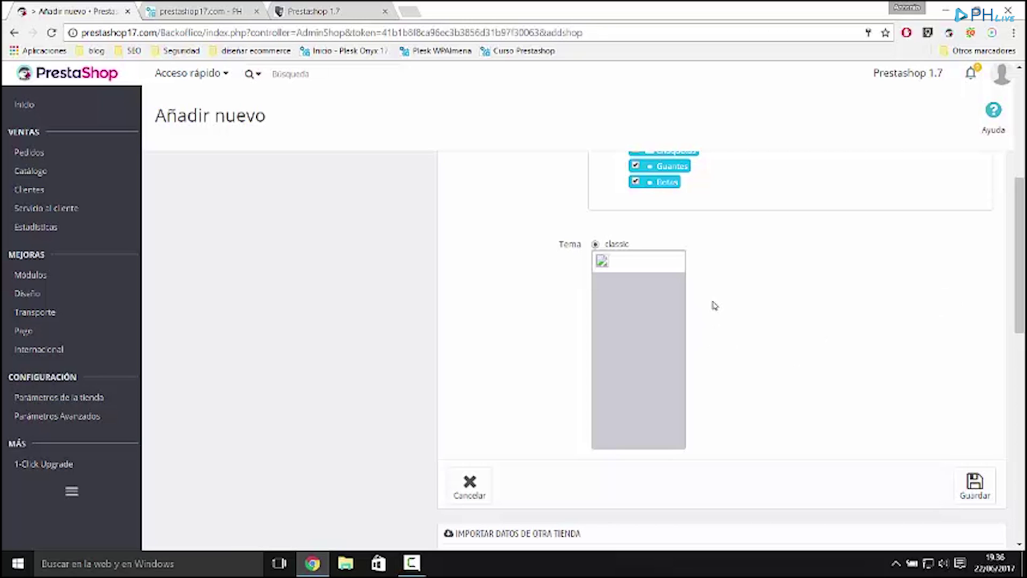
pyautogui.scroll(-4, 715, 306)
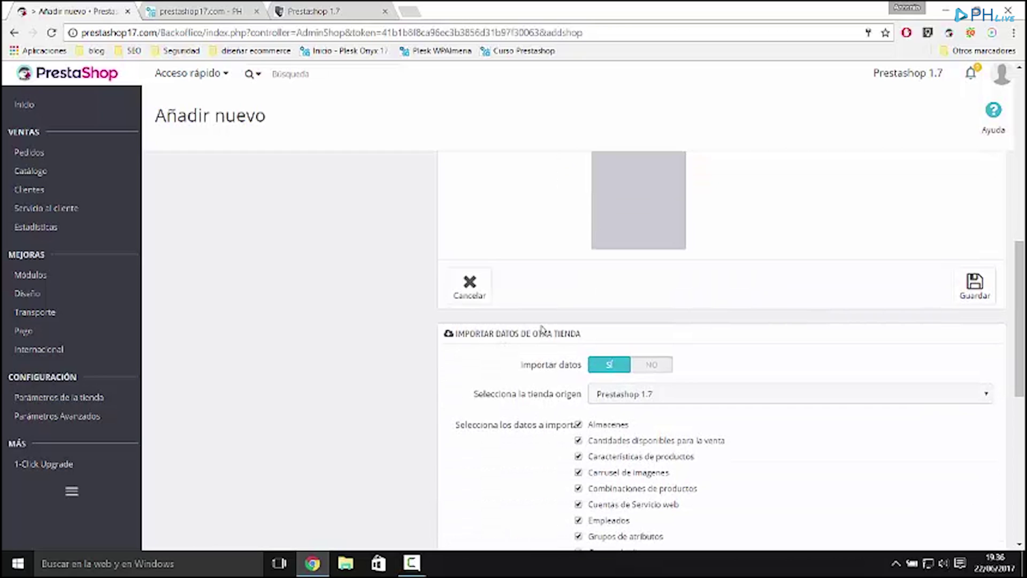
pyautogui.scroll(-2, 541, 329)
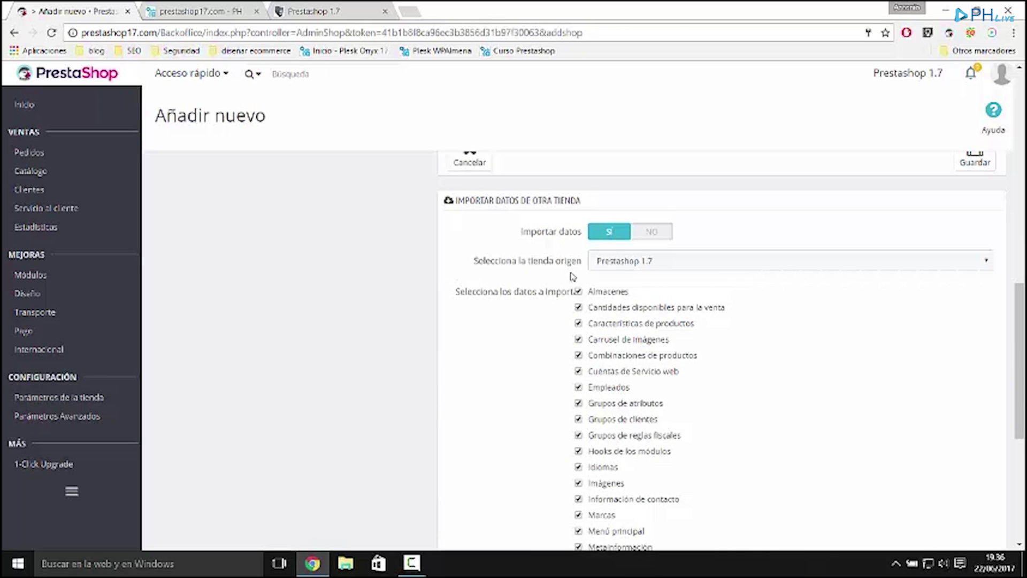
pyautogui.click(644, 264)
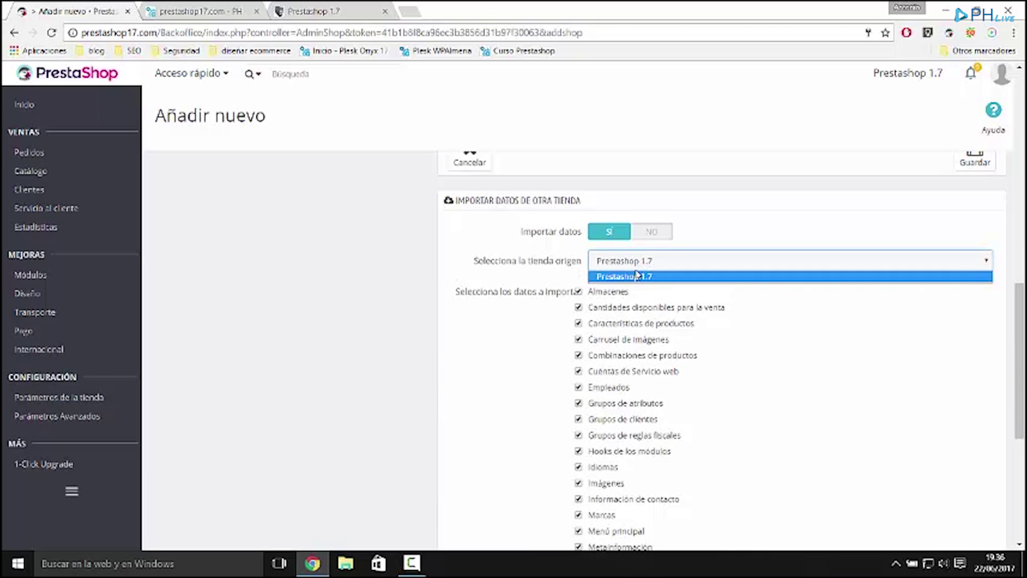
pyautogui.click(636, 266)
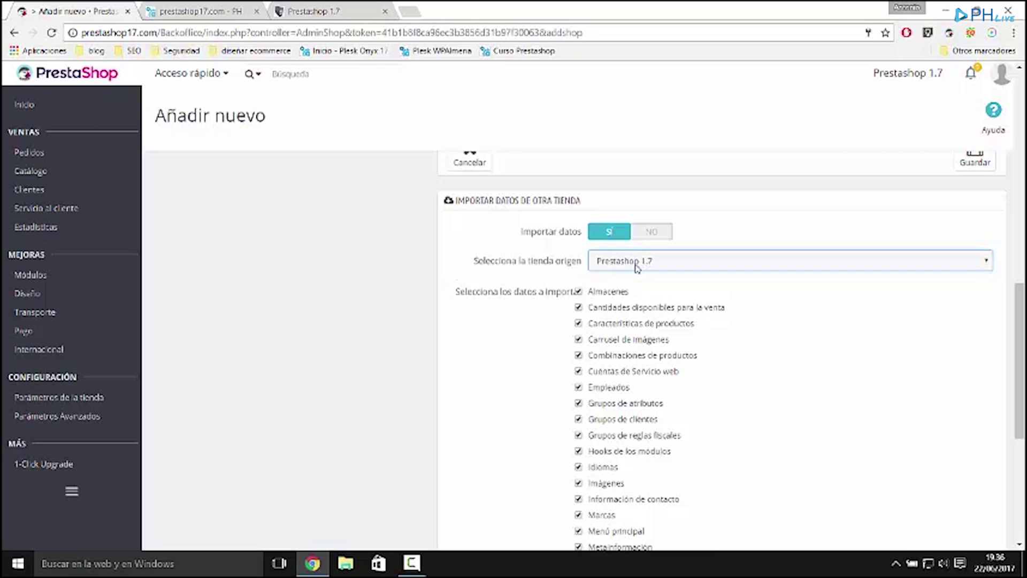
# Turn off data import from another store and turn it back on to review the list of importable data.
pyautogui.click(650, 234)
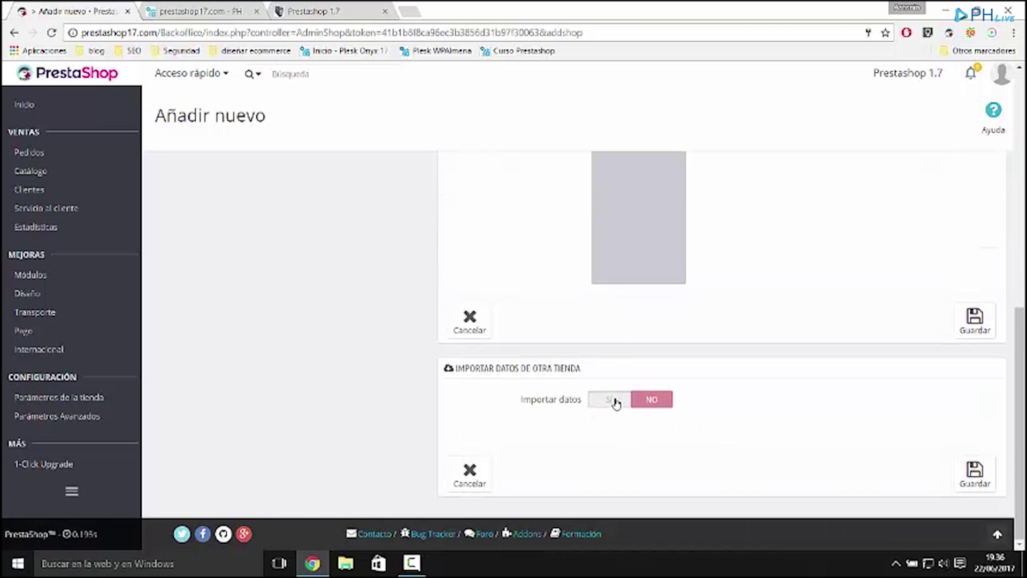
pyautogui.click(610, 400)
pyautogui.scroll(-4, 578, 321)
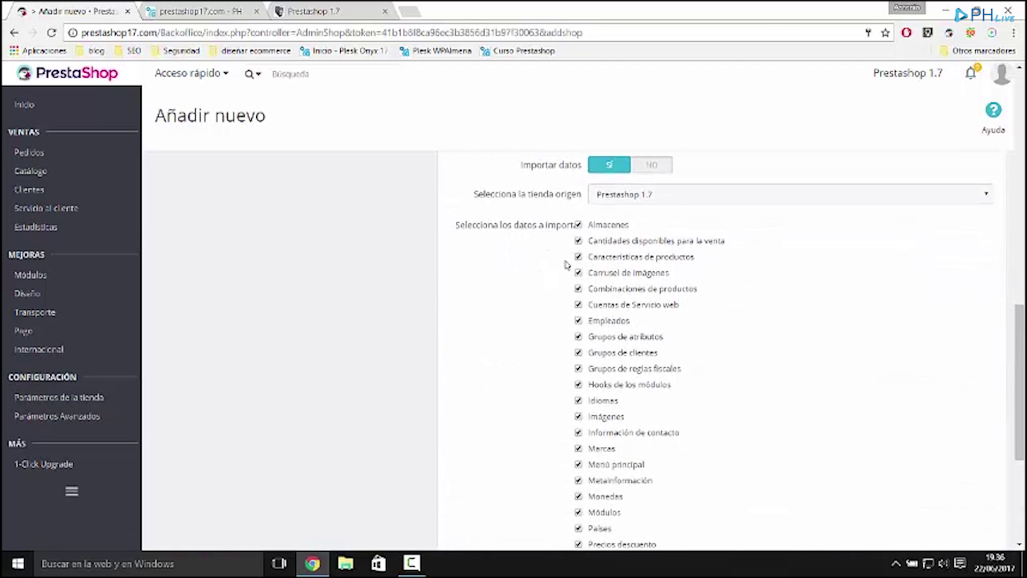
# Exclude Productos from the data to import and save the new store.
pyautogui.scroll(-1, 566, 265)
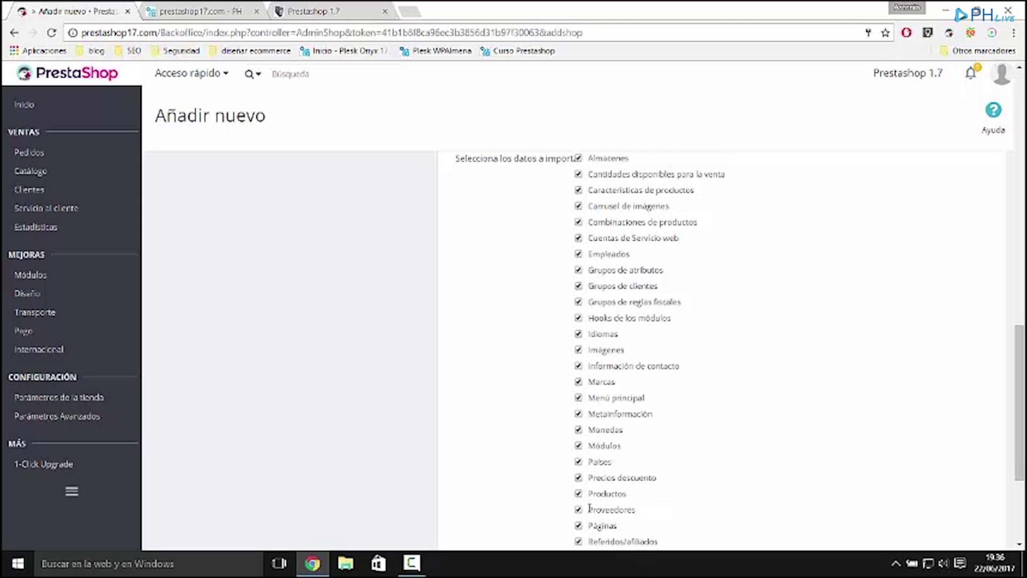
pyautogui.click(578, 494)
pyautogui.scroll(-3, 592, 460)
pyautogui.scroll(4, 593, 457)
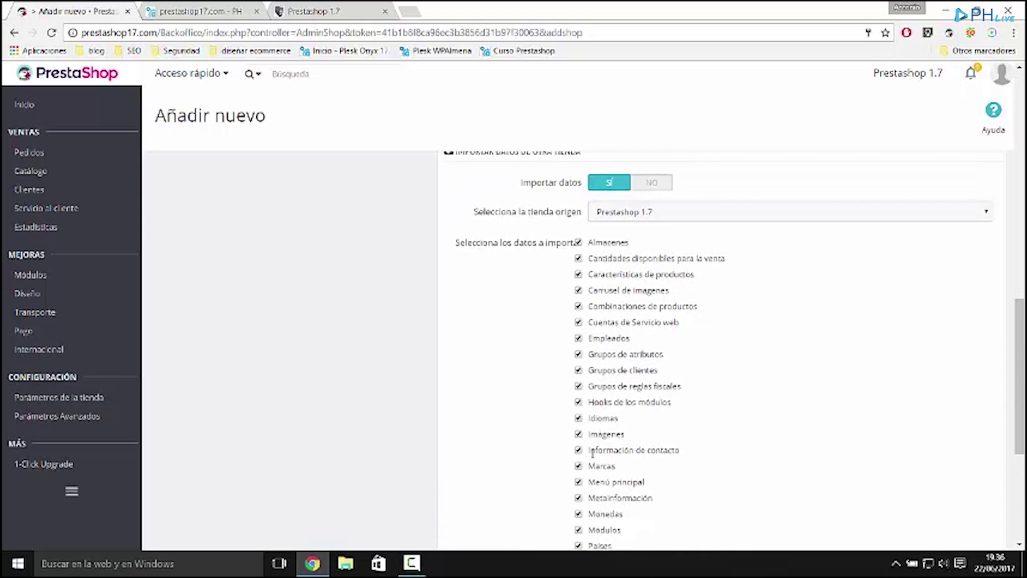
pyautogui.scroll(1, 592, 453)
pyautogui.scroll(-6, 652, 357)
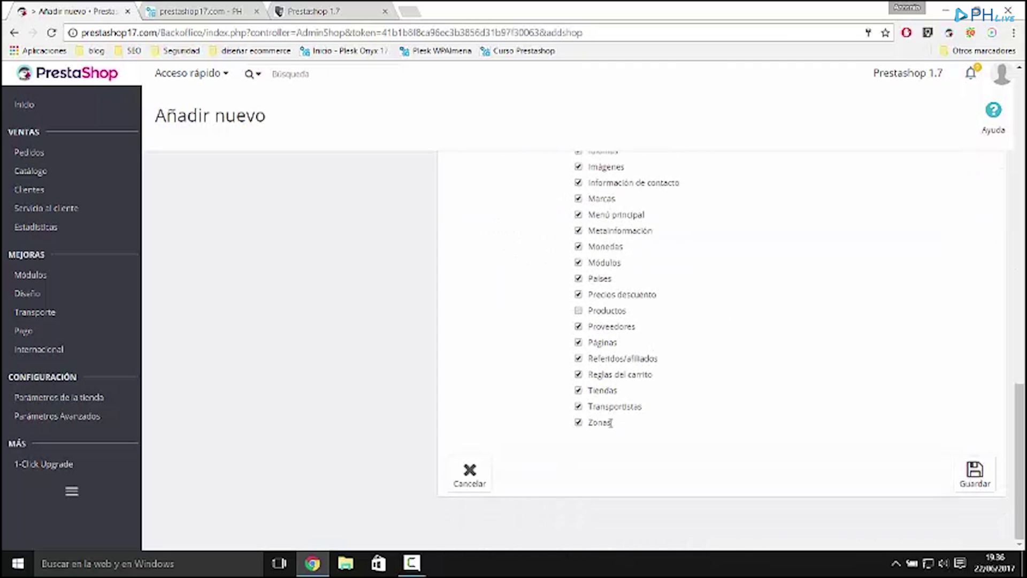
pyautogui.click(969, 476)
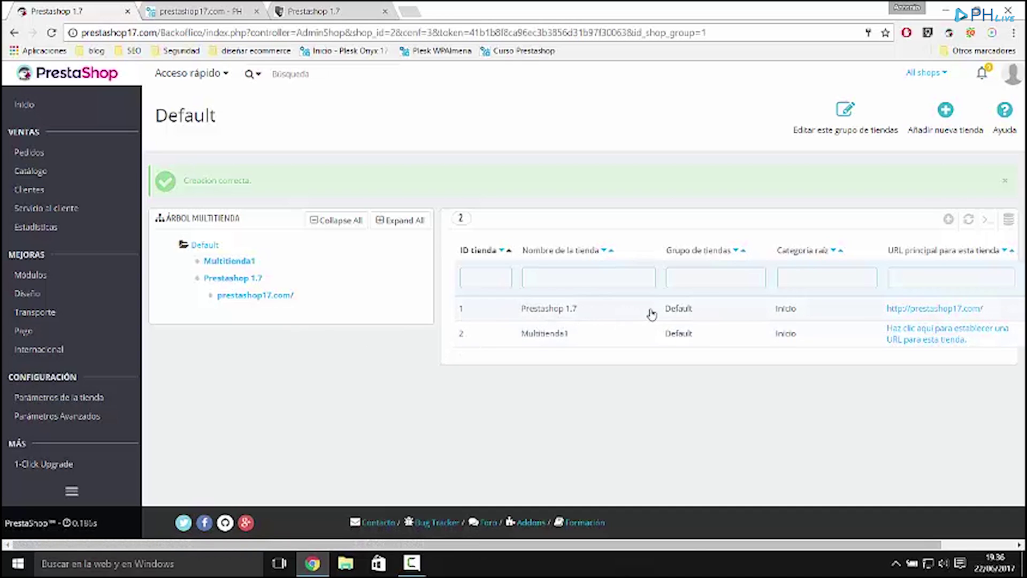
# Start setting the main URL for Multitienda1, with multitienda1.com as both the domain and the SSL domain.
pyautogui.click(946, 343)
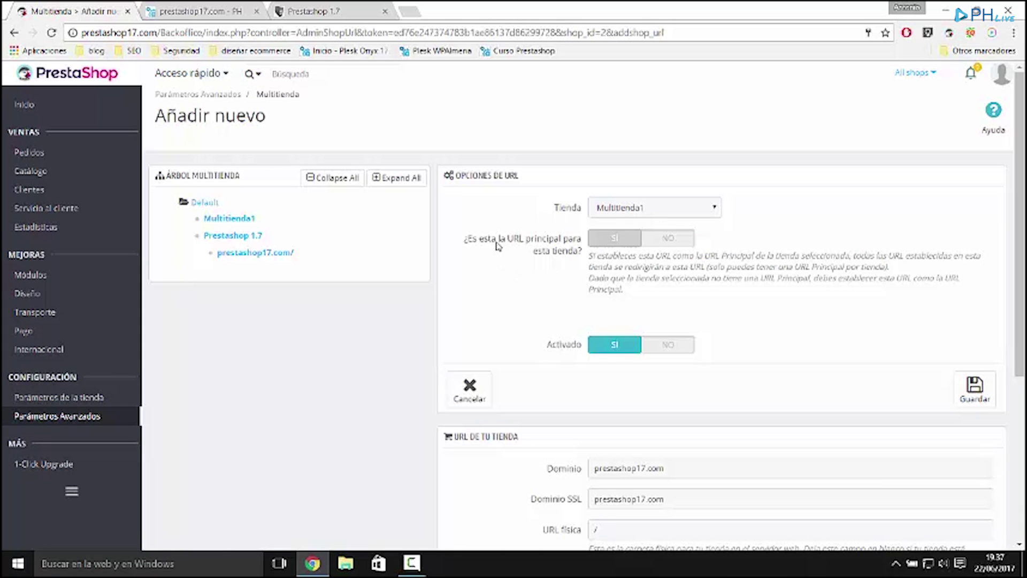
pyautogui.scroll(-3, 530, 299)
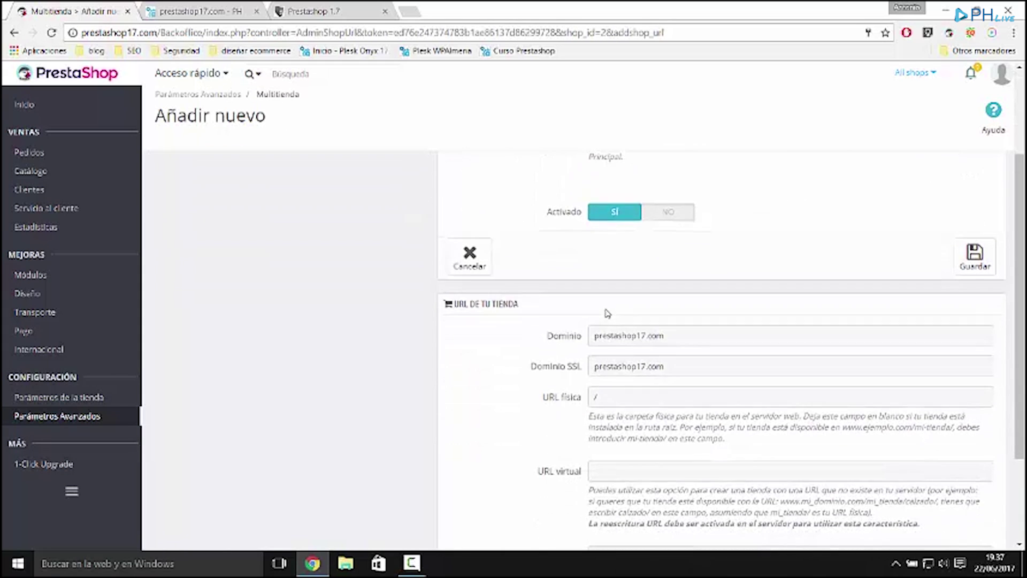
pyautogui.tripleClick(656, 334)
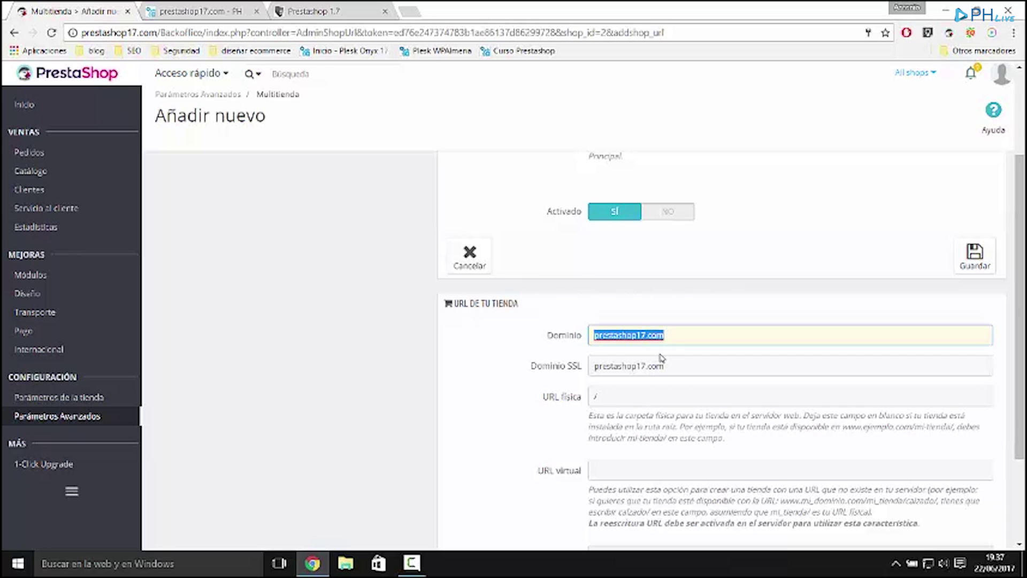
pyautogui.moveTo(645, 335); pyautogui.dragTo(571, 338)
pyautogui.write('multie')
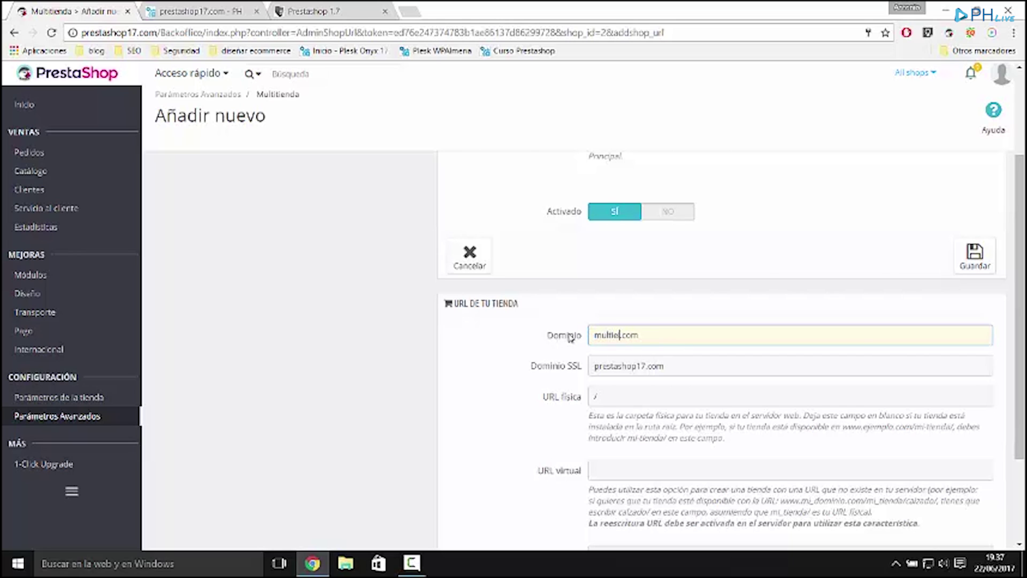
pyautogui.write('tienda1')
pyautogui.hotkey('shift', 'Home')
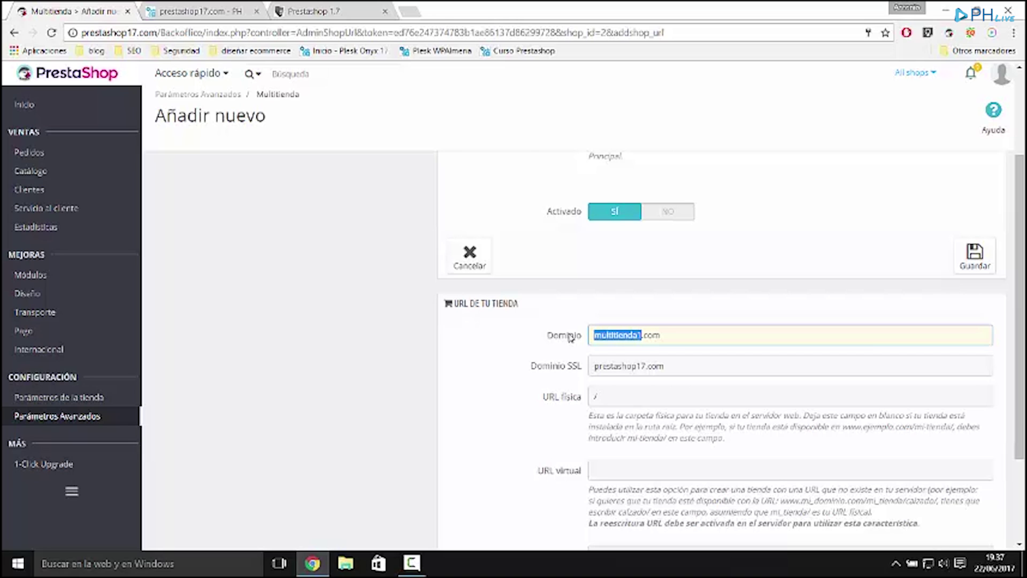
pyautogui.hotkey('ctrl', 'c')
pyautogui.doubleClick(643, 366)
pyautogui.hotkey('ctrl', 'v')
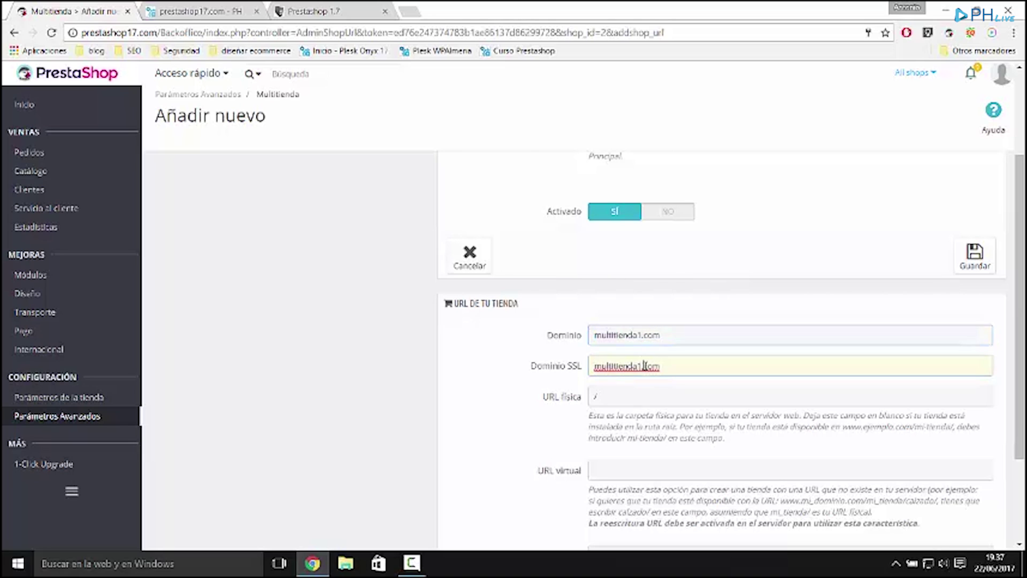
pyautogui.click(647, 337)
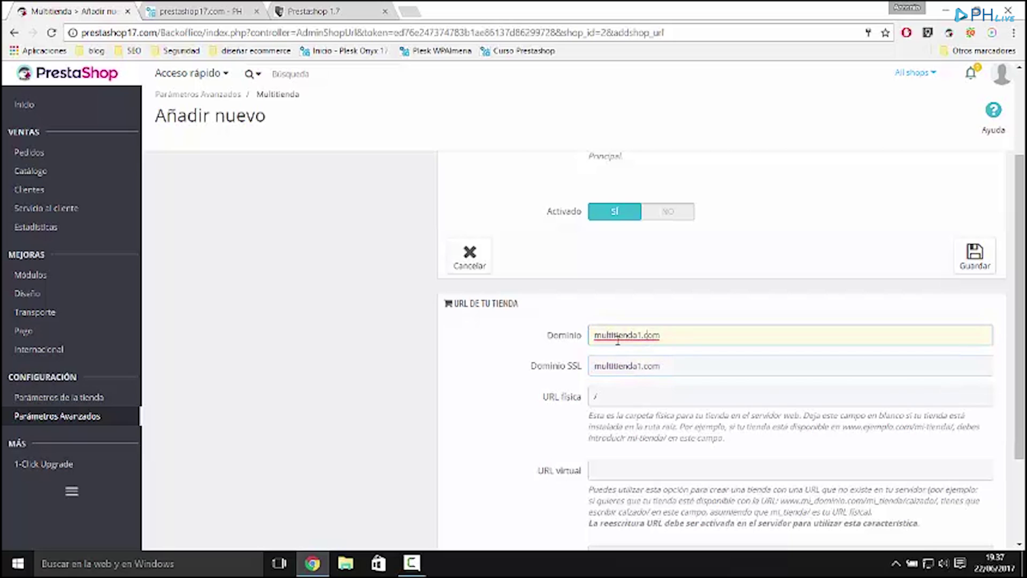
# Check the physical URL against the httpdocs folder of multitienda1.com in the Plesk file manager, and return to PrestaShop.
pyautogui.click(639, 399)
pyautogui.scroll(-1, 636, 428)
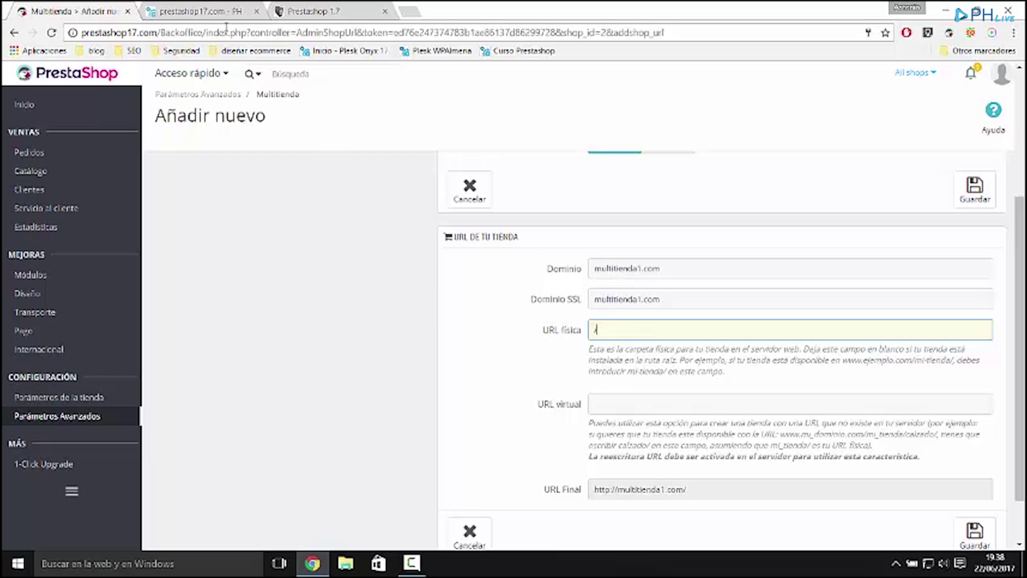
pyautogui.click(217, 11)
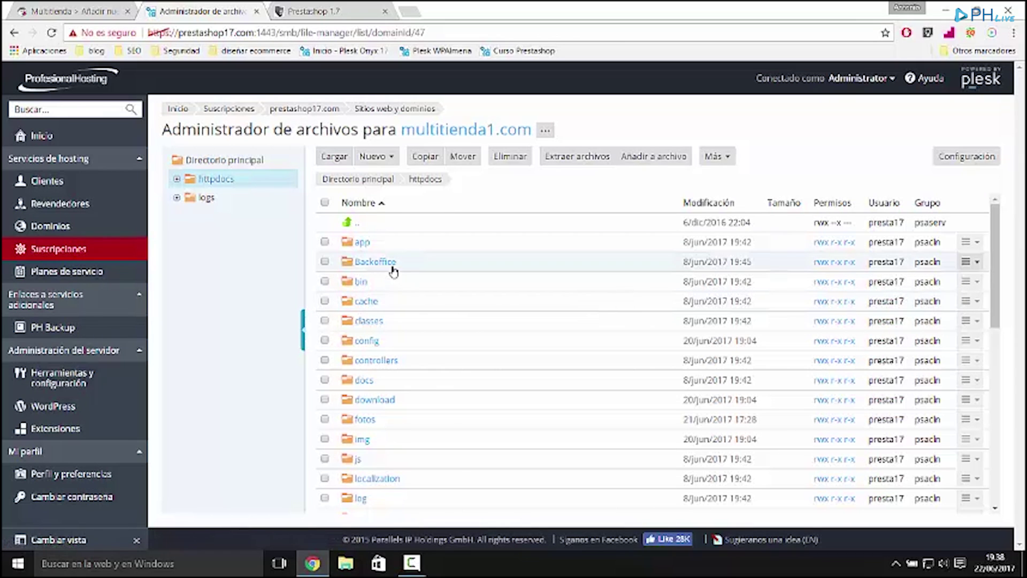
pyautogui.click(107, 12)
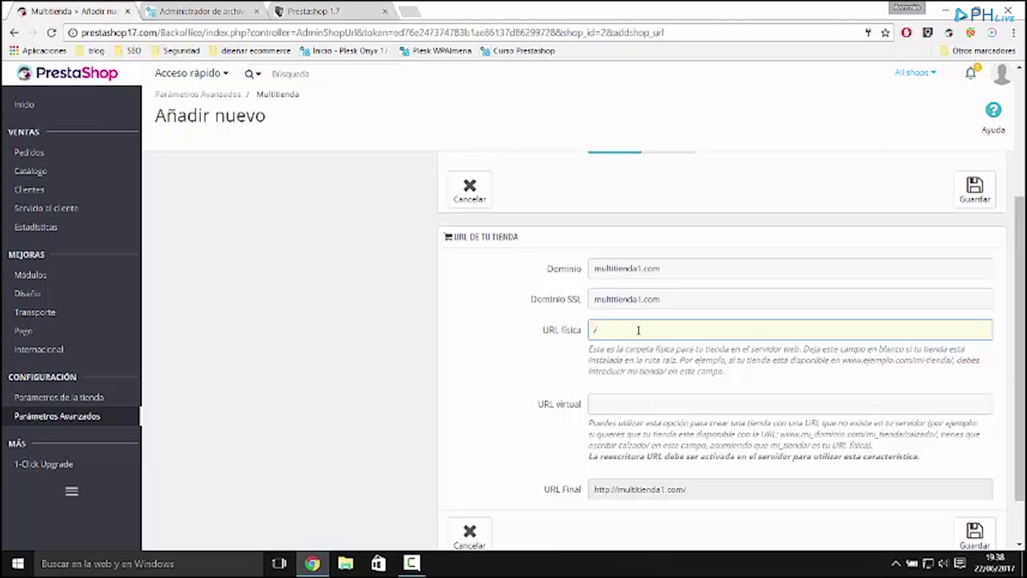
# Try multienda1 as the store's virtual URL, comparing it with the existing storefront address and the SSL domain.
pyautogui.tripleClick(558, 408)
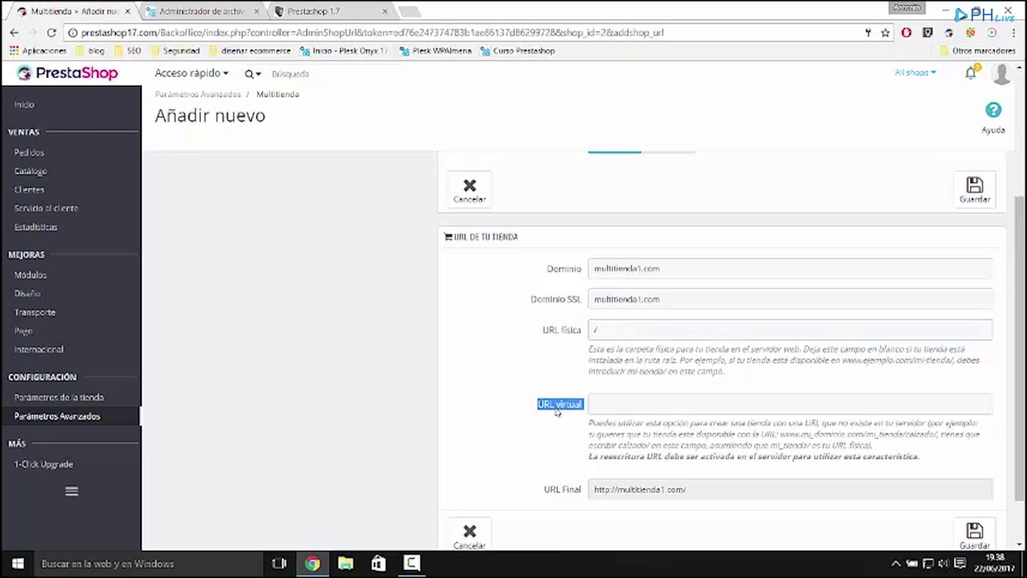
pyautogui.click(604, 405)
pyautogui.scroll(-1, 541, 406)
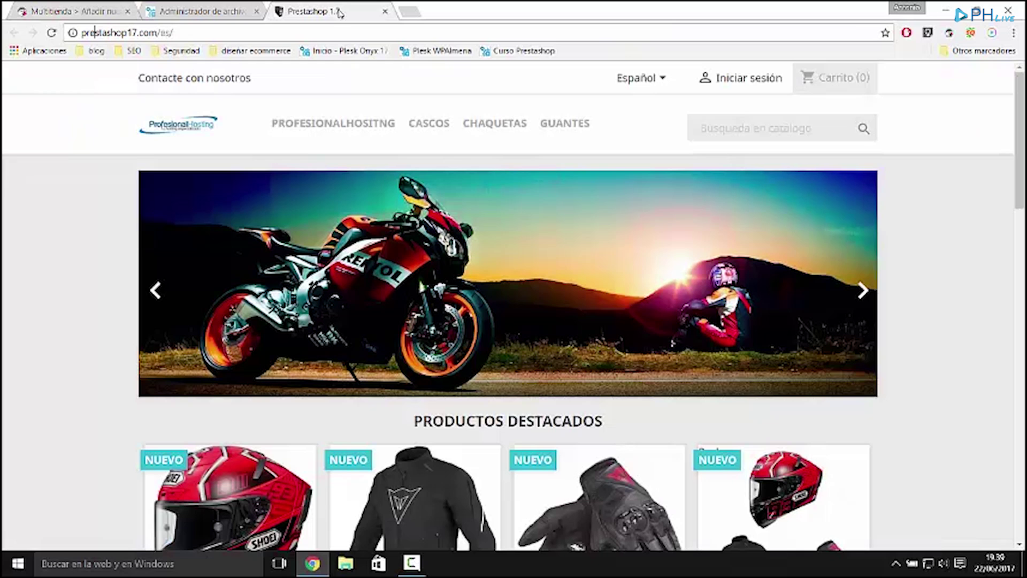
pyautogui.click(340, 12)
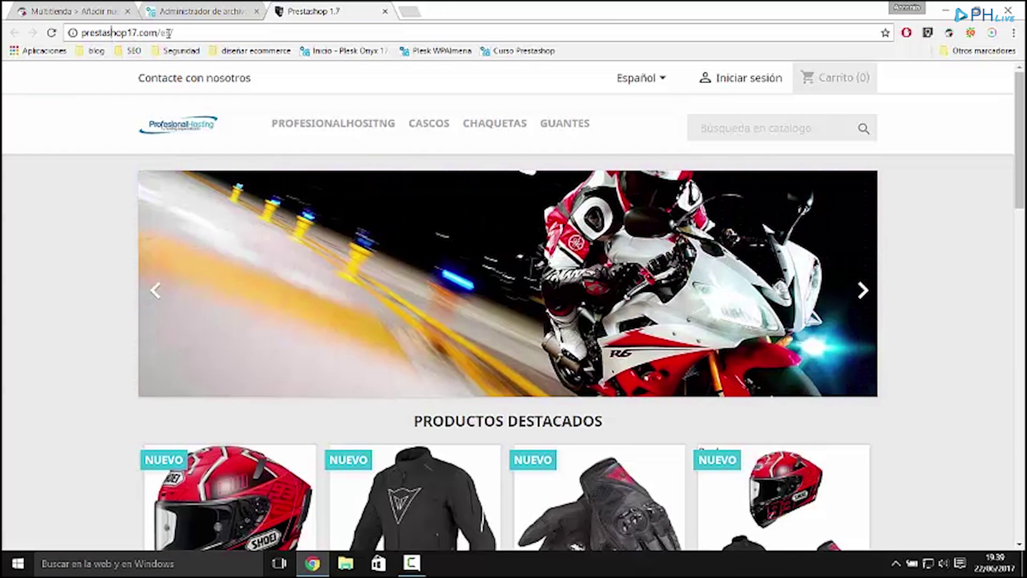
pyautogui.click(104, 12)
pyautogui.write('multienda1')
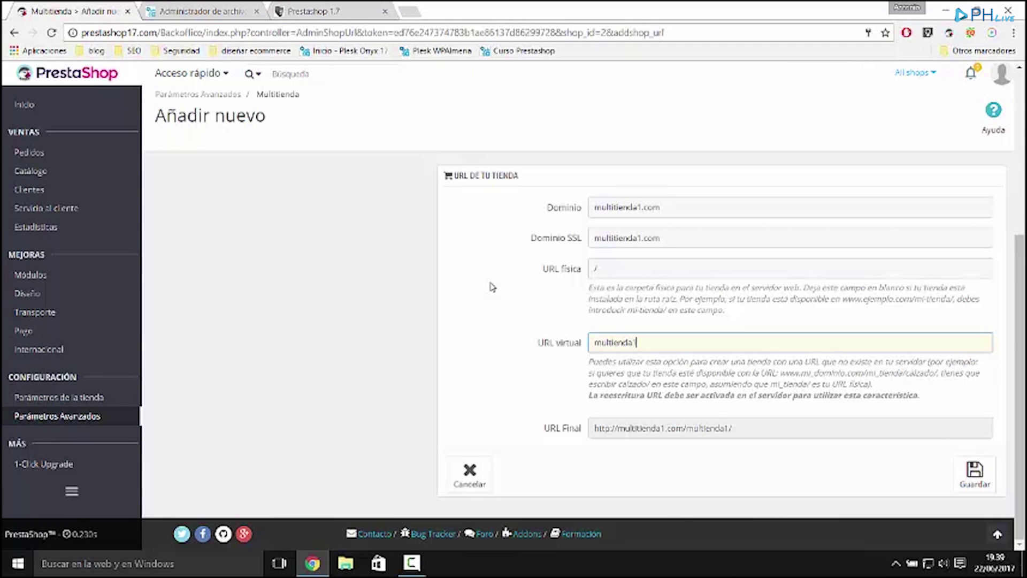
pyautogui.click(617, 342)
pyautogui.doubleClick(604, 240)
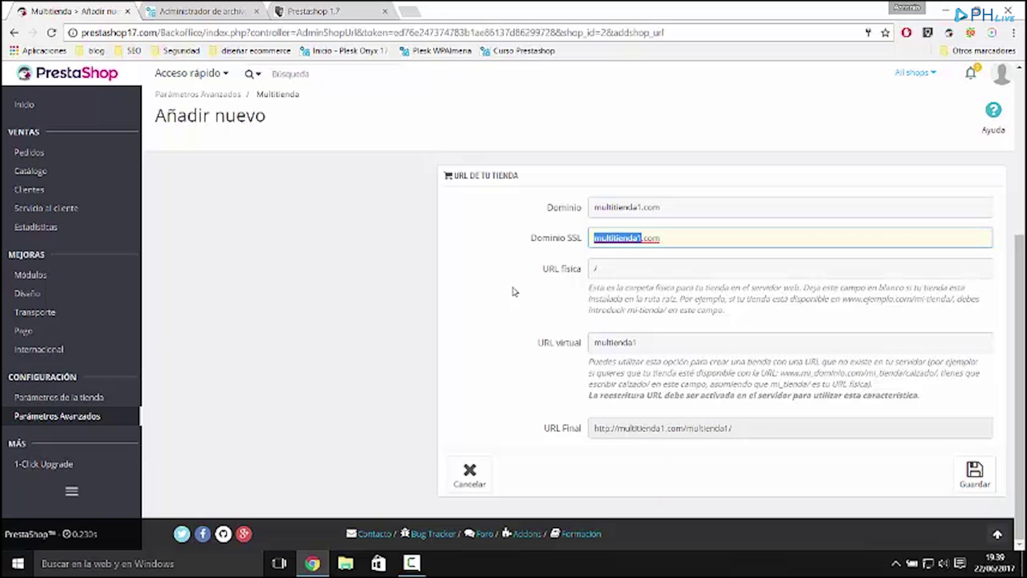
# Leave the virtual URL empty and save the URL for Multitienda1.
pyautogui.doubleClick(620, 341)
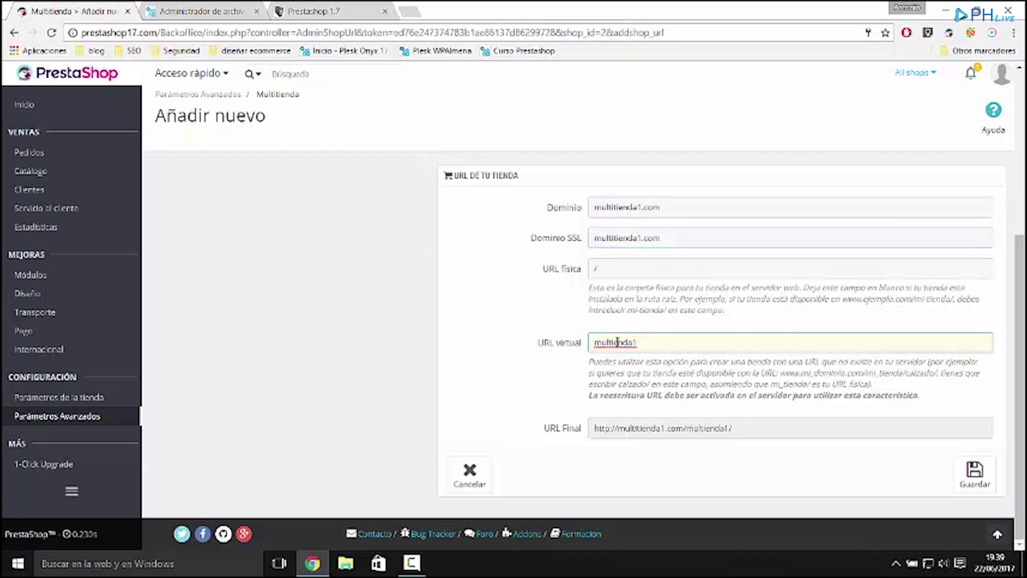
pyautogui.press('BackSpace')
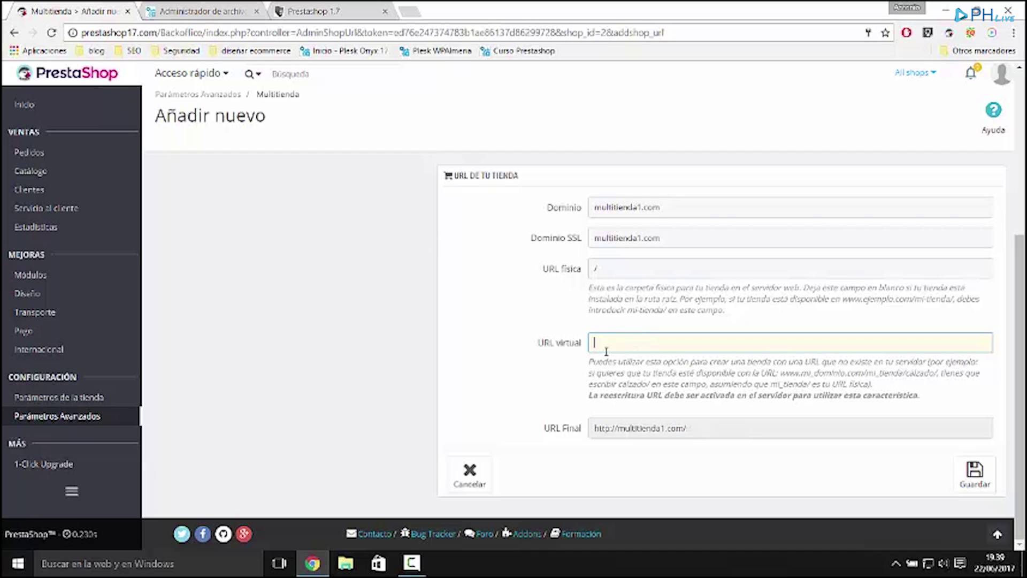
pyautogui.click(524, 373)
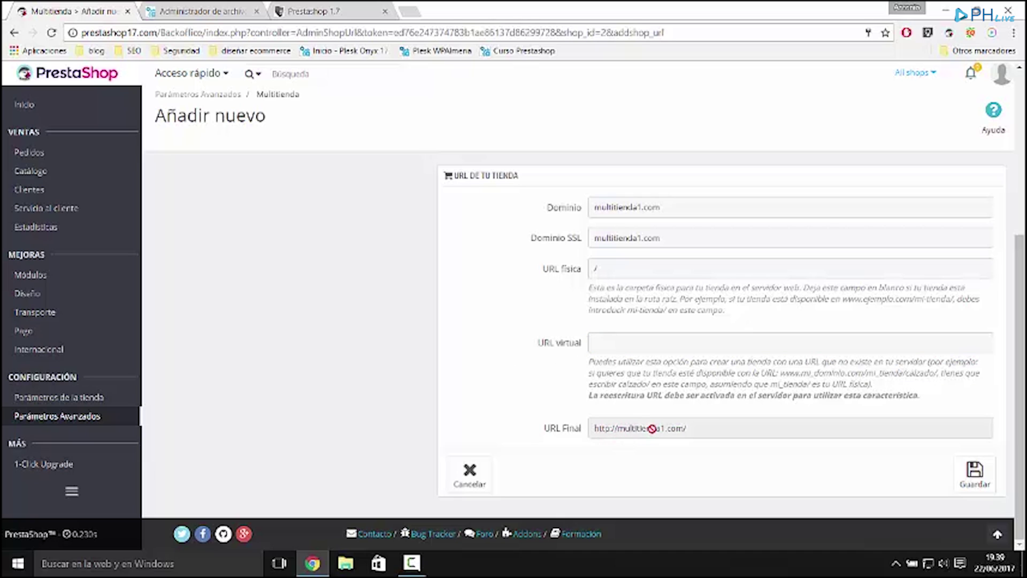
pyautogui.click(966, 482)
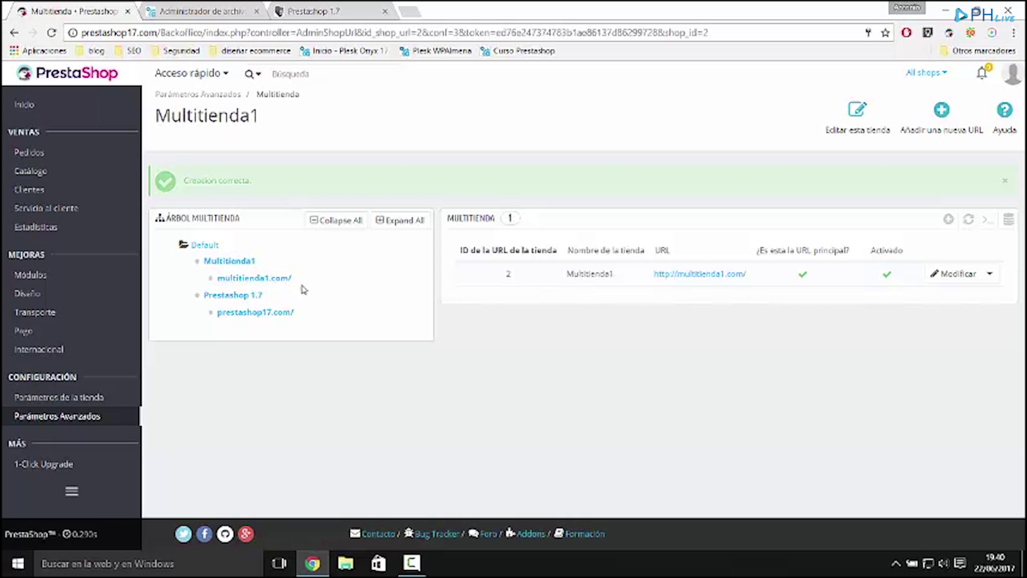
# Load multitienda1.com from the store tree in the storefront browser tab and review its home page.
pyautogui.moveTo(296, 279); pyautogui.dragTo(216, 279)
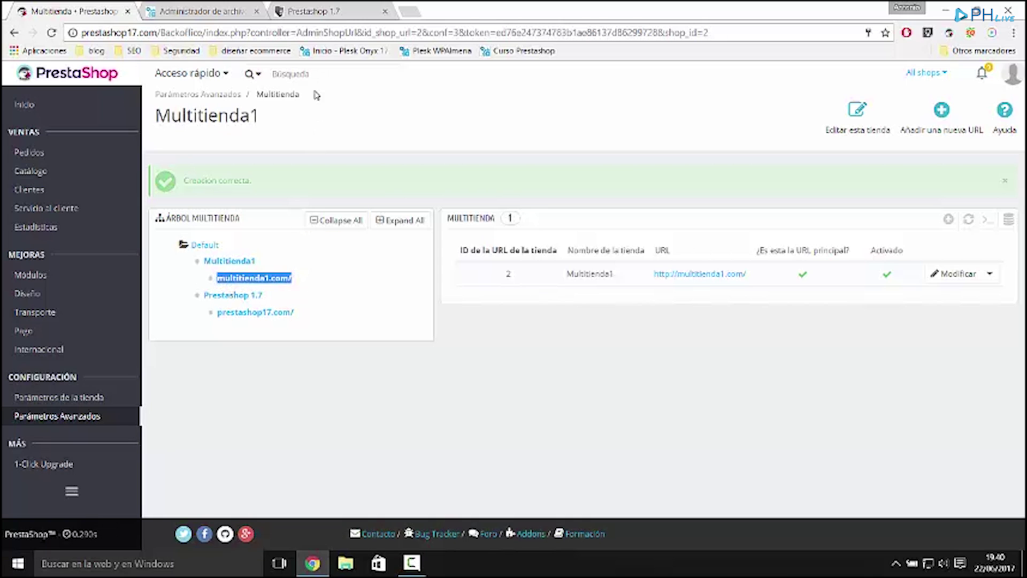
pyautogui.click(320, 11)
pyautogui.click(321, 32)
pyautogui.hotkey('ctrl', 'v')
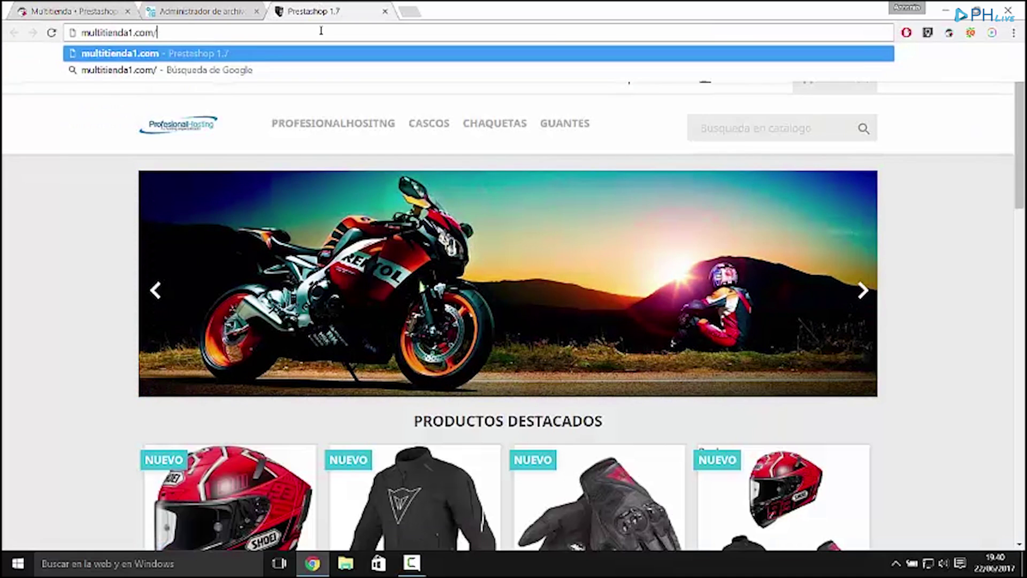
pyautogui.press('Return')
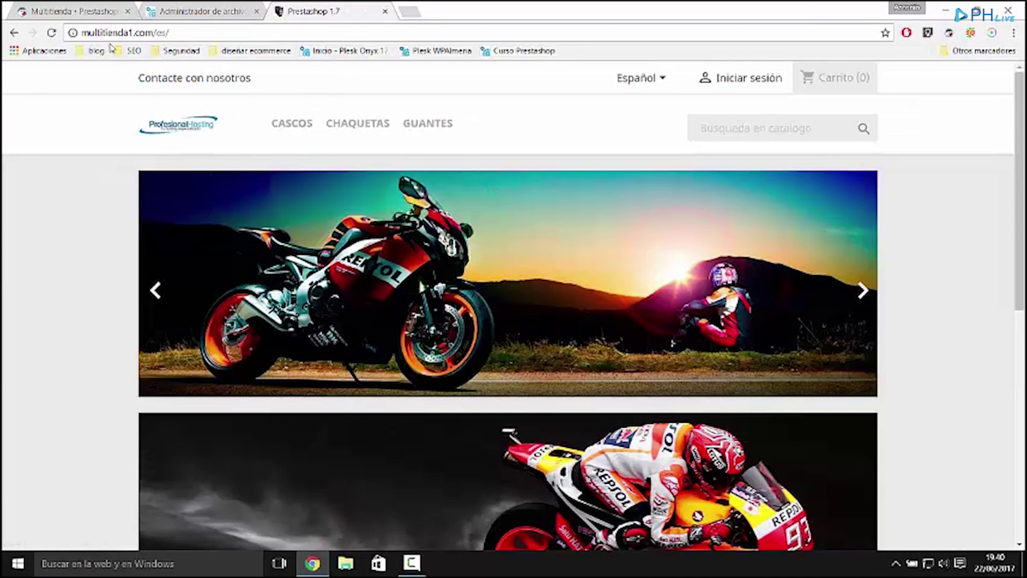
pyautogui.scroll(-1, 148, 99)
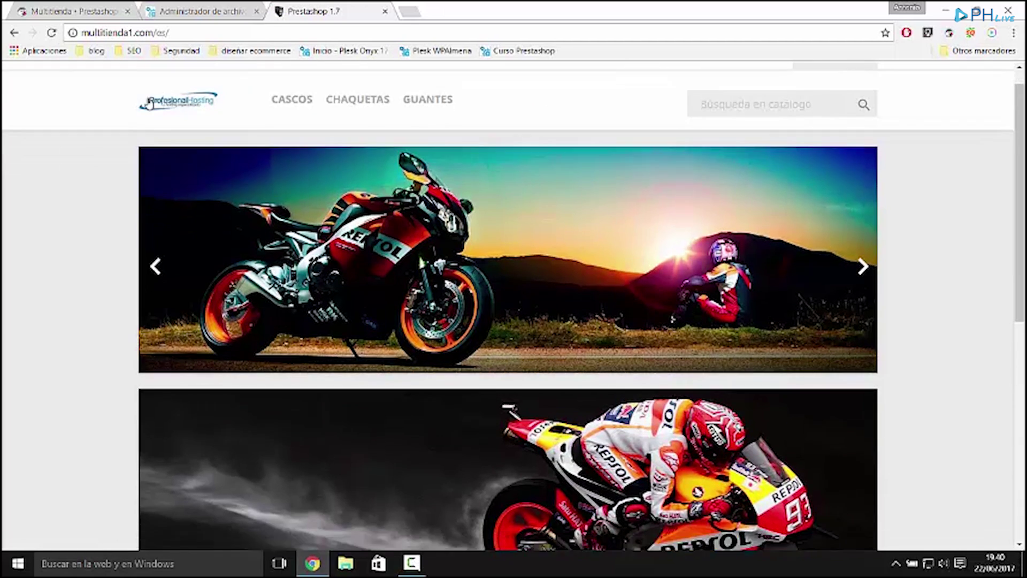
pyautogui.scroll(-8, 172, 187)
pyautogui.scroll(10, 172, 188)
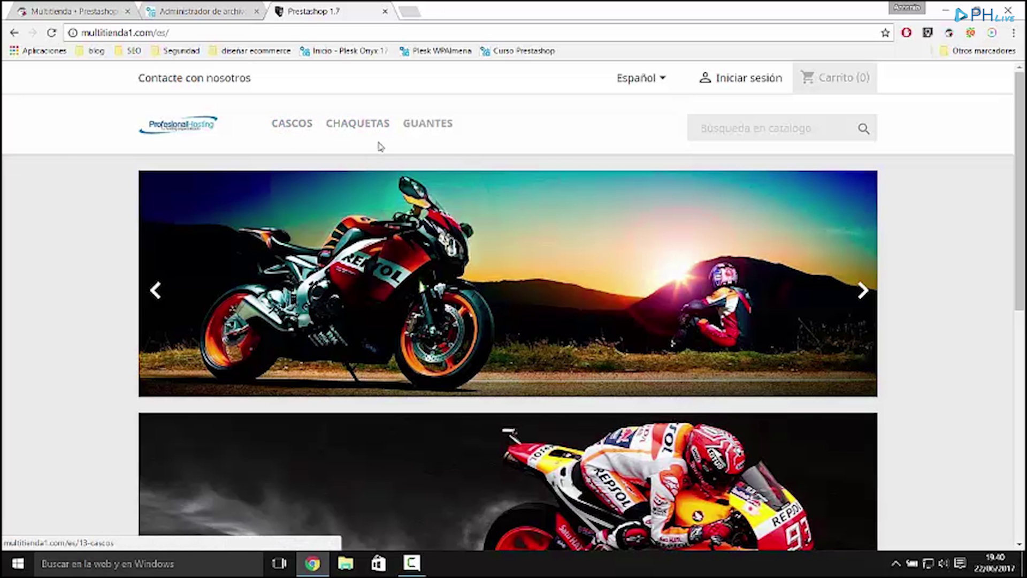
pyautogui.scroll(-8, 321, 265)
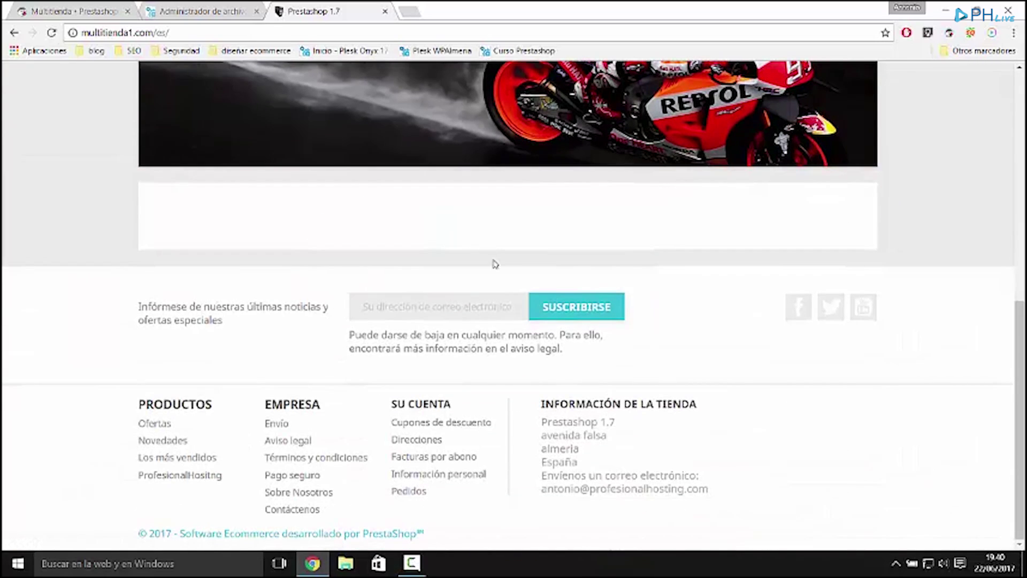
pyautogui.scroll(7, 450, 257)
pyautogui.scroll(1, 450, 257)
# Check the new storefront's Cascos, Chaquetas and Guantes categories and its home page for products, and return to the back office.
pyautogui.click(308, 127)
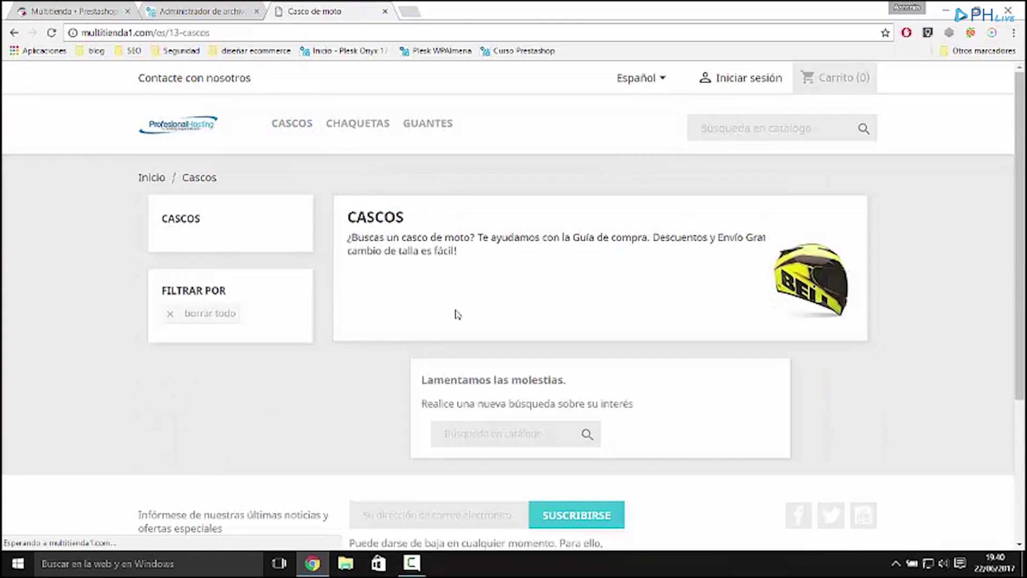
pyautogui.click(366, 124)
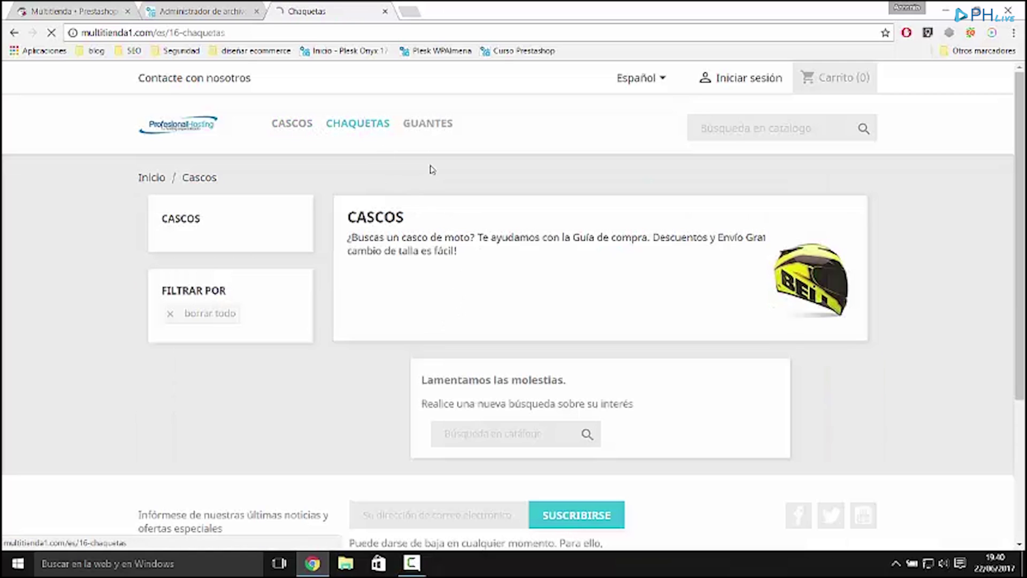
pyautogui.click(422, 129)
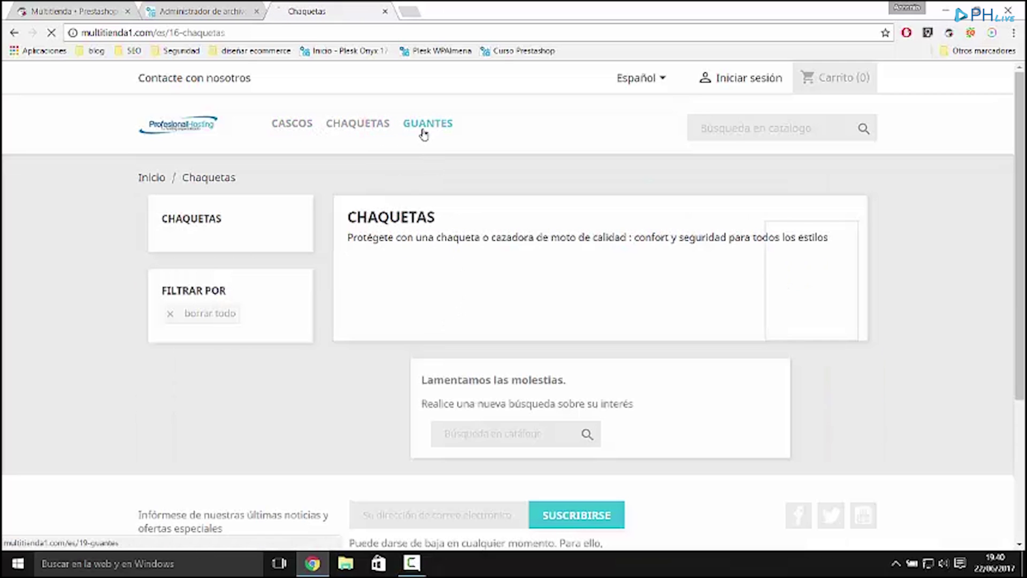
pyautogui.click(295, 128)
pyautogui.click(190, 124)
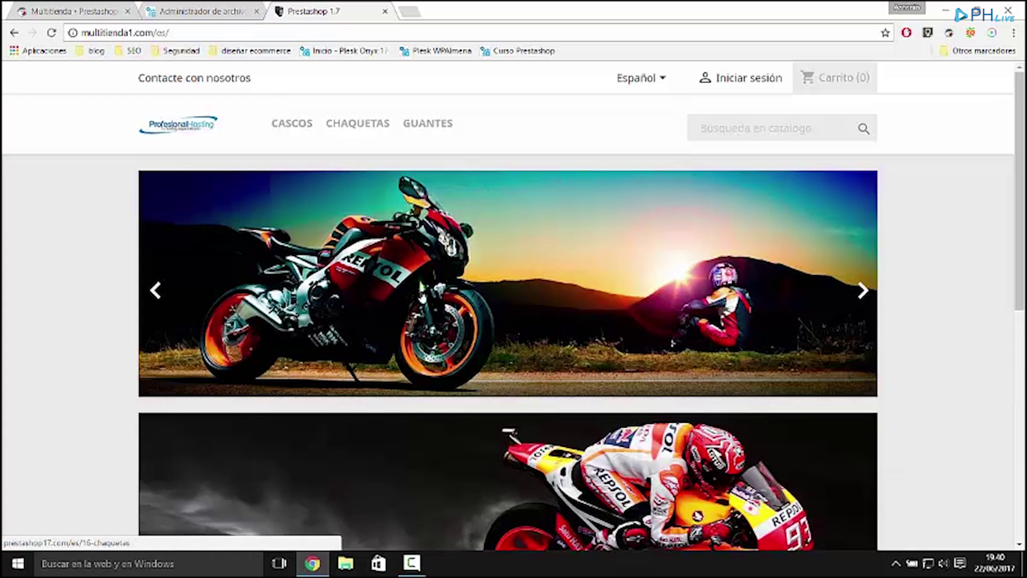
pyautogui.scroll(-9, 562, 268)
pyautogui.scroll(9, 509, 307)
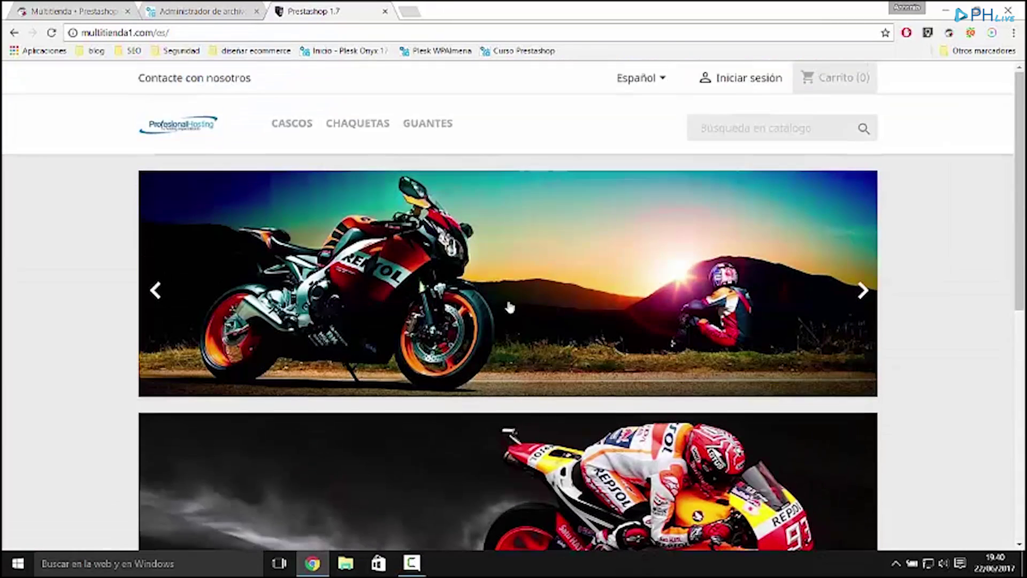
pyautogui.moveTo(135, 33); pyautogui.dragTo(80, 33)
pyautogui.click(86, 11)
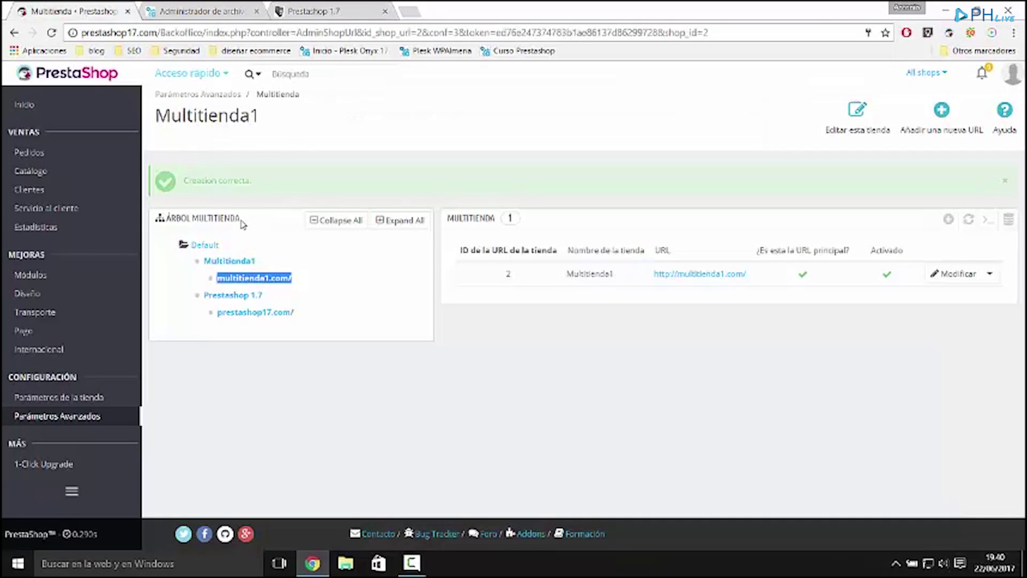
# Open the product catalog for all shops and review the full product list.
pyautogui.moveTo(39, 157)
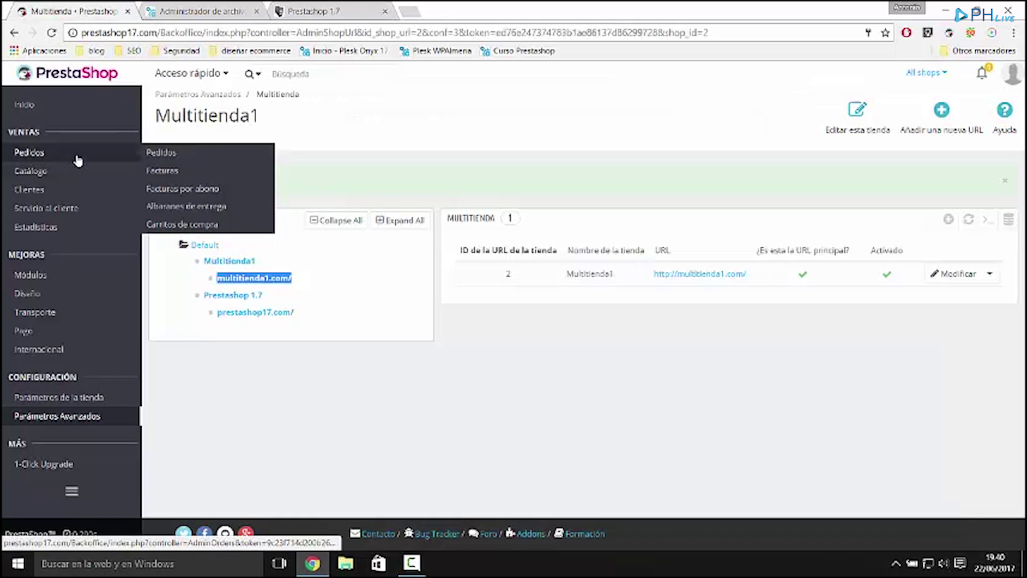
pyautogui.moveTo(78, 175)
pyautogui.click(177, 171)
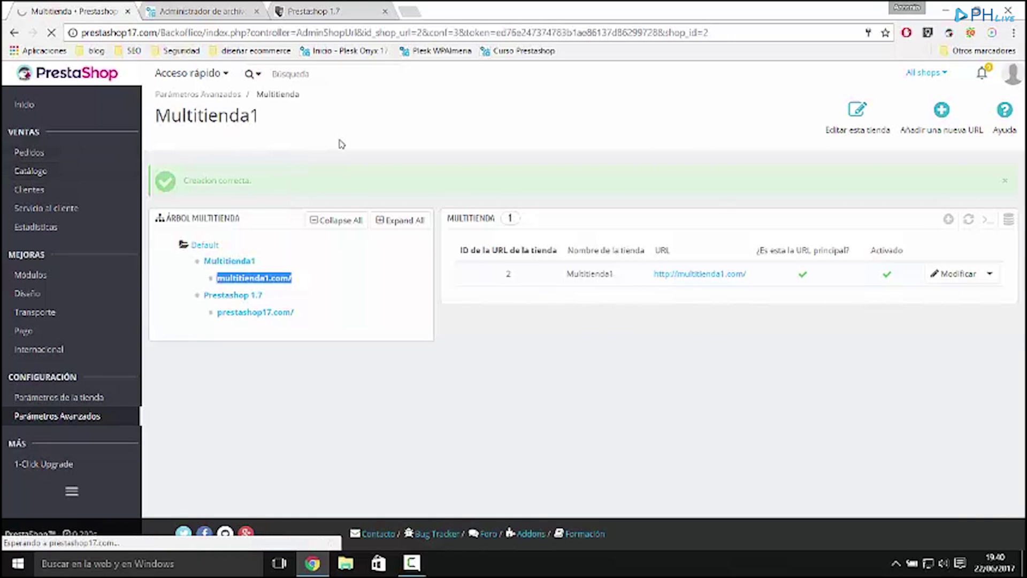
pyautogui.scroll(-6, 409, 293)
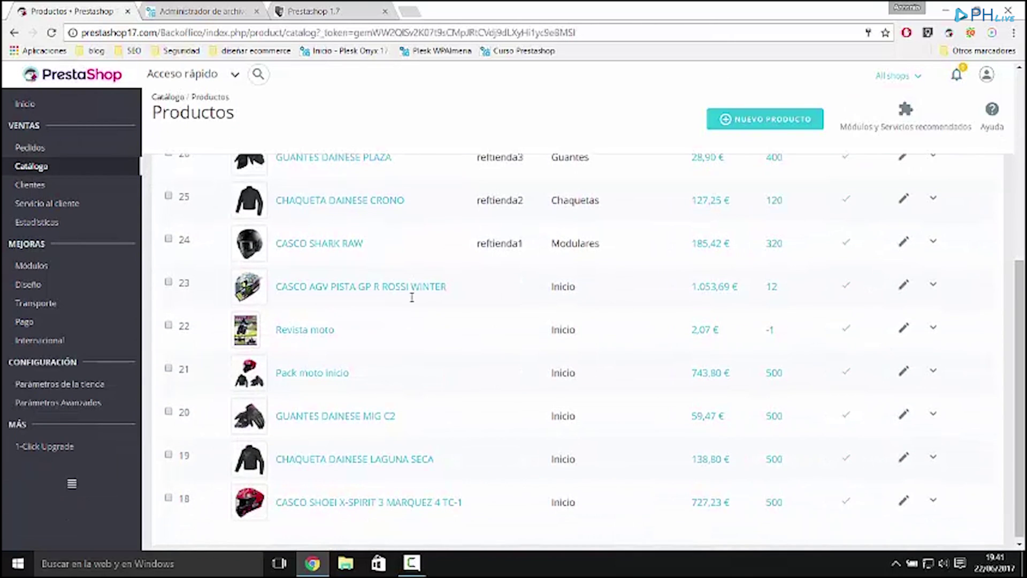
pyautogui.scroll(-1, 412, 304)
pyautogui.scroll(4, 411, 303)
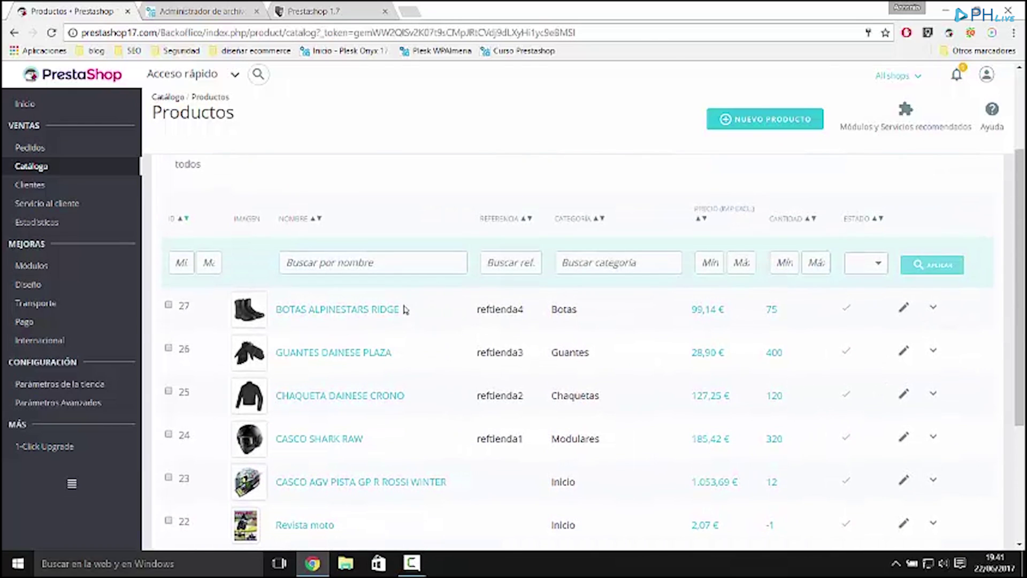
pyautogui.scroll(3, 405, 309)
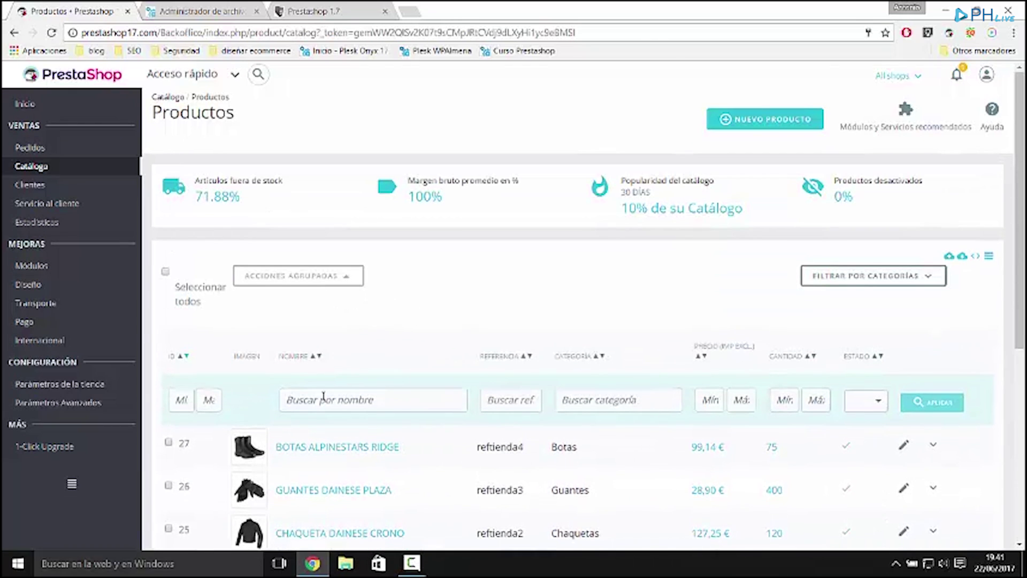
# Switch the shop context to Multitienda1 and to Prestashop 1.7 to compare their product lists.
pyautogui.click(919, 79)
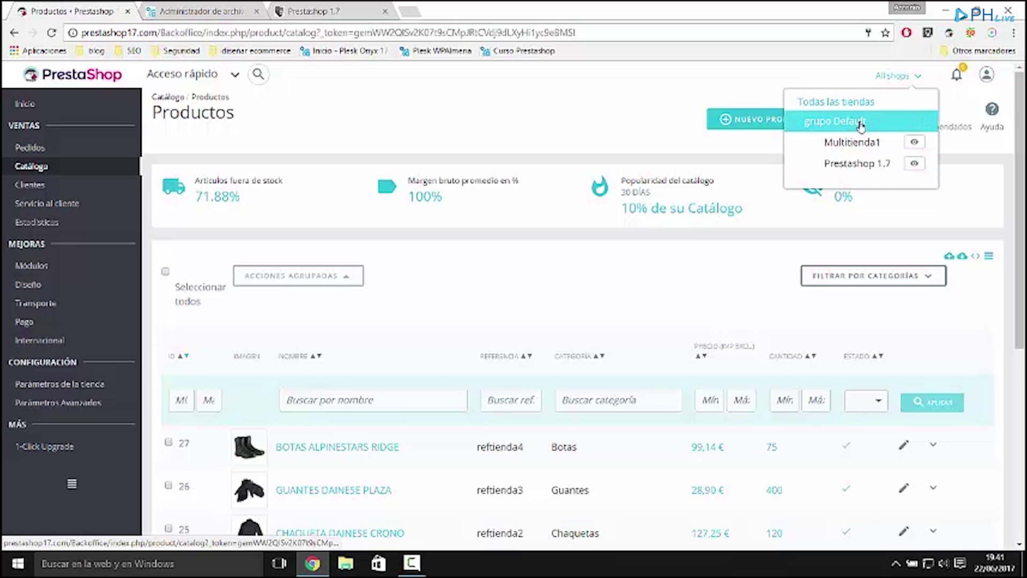
pyautogui.click(861, 143)
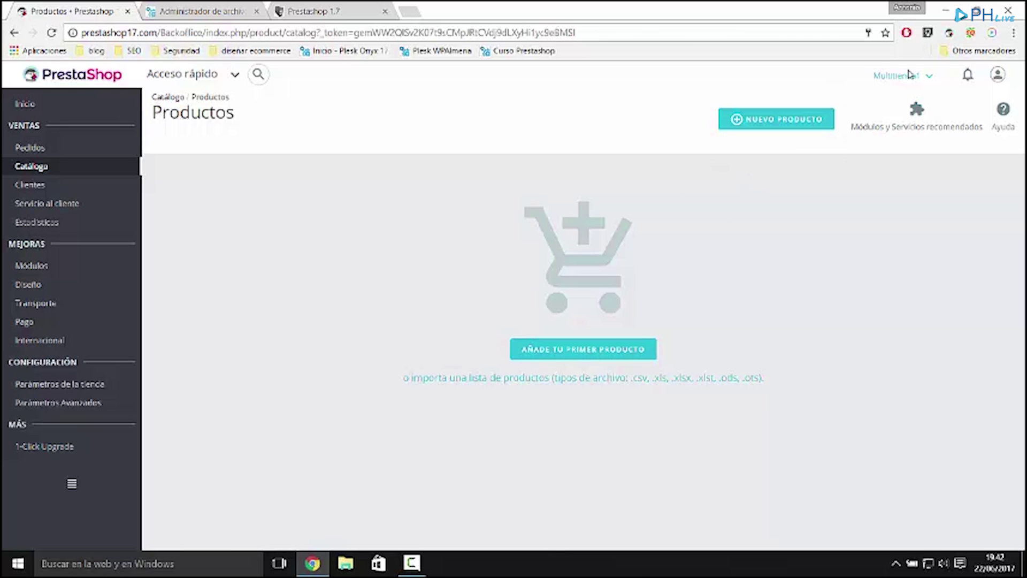
pyautogui.click(910, 74)
pyautogui.click(889, 167)
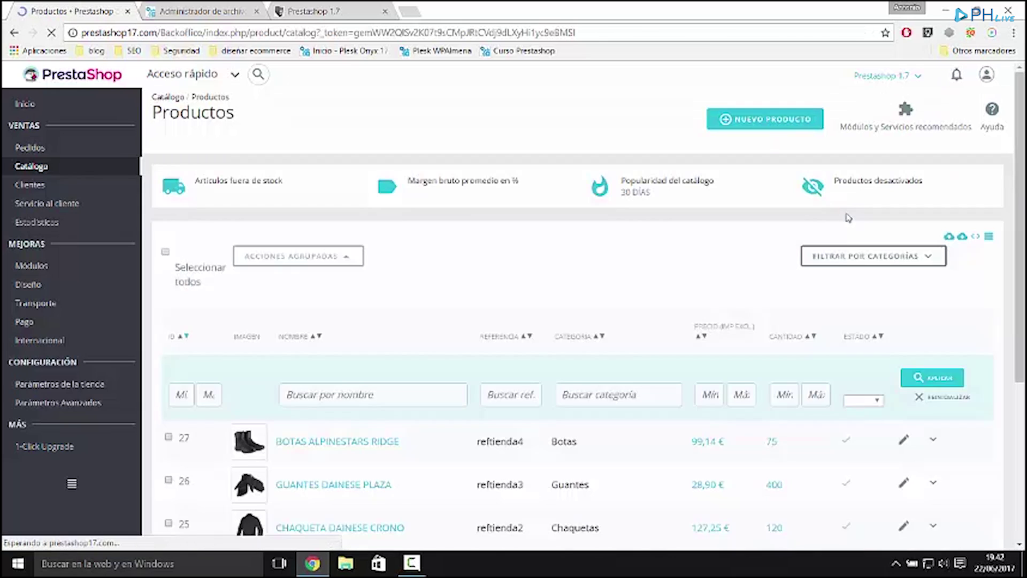
pyautogui.scroll(-5, 574, 418)
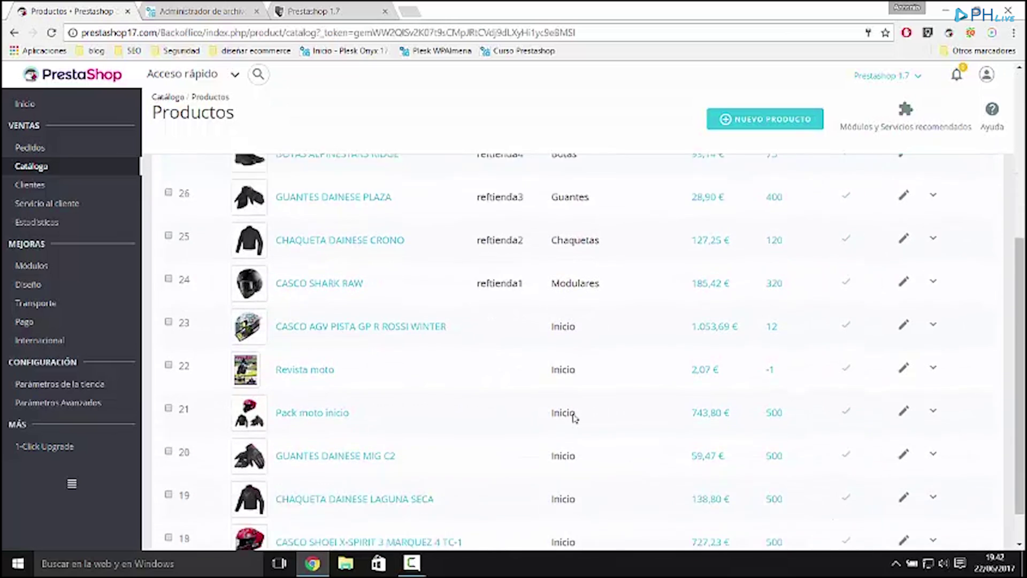
pyautogui.scroll(6, 574, 418)
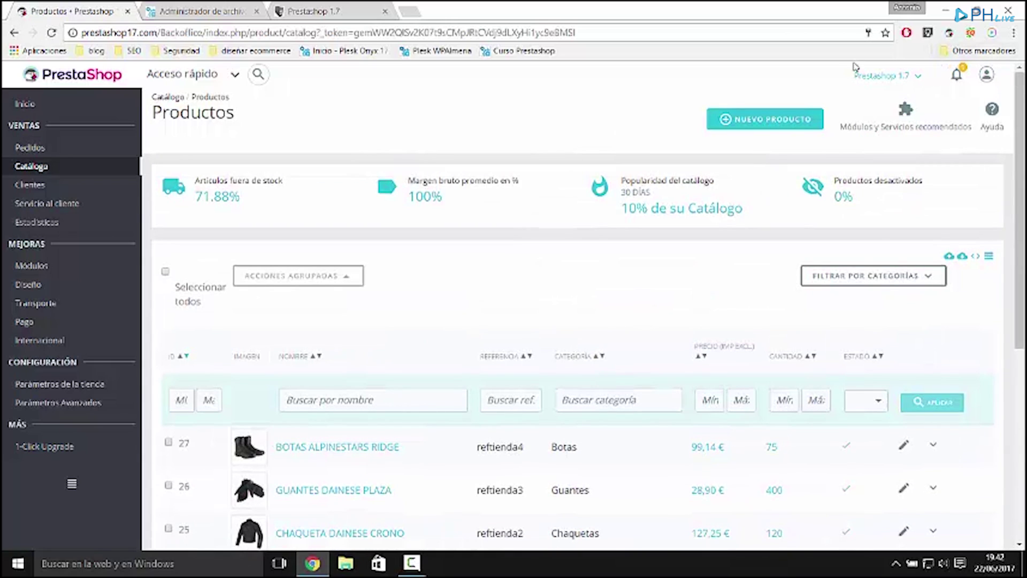
# Select the Multitienda1 shop and start a new product named prueba, with the same text as its summary.
pyautogui.click(904, 76)
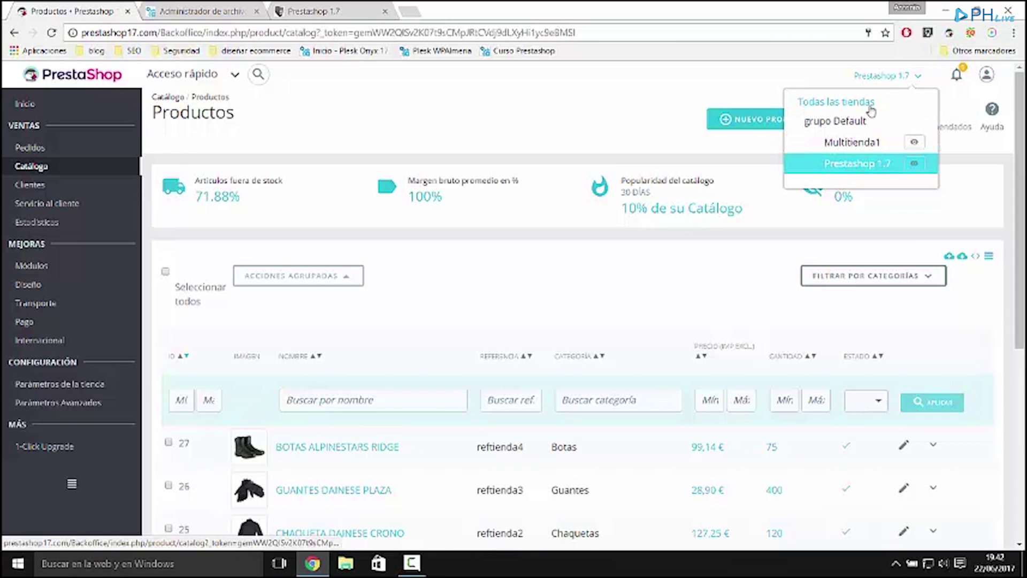
pyautogui.click(864, 143)
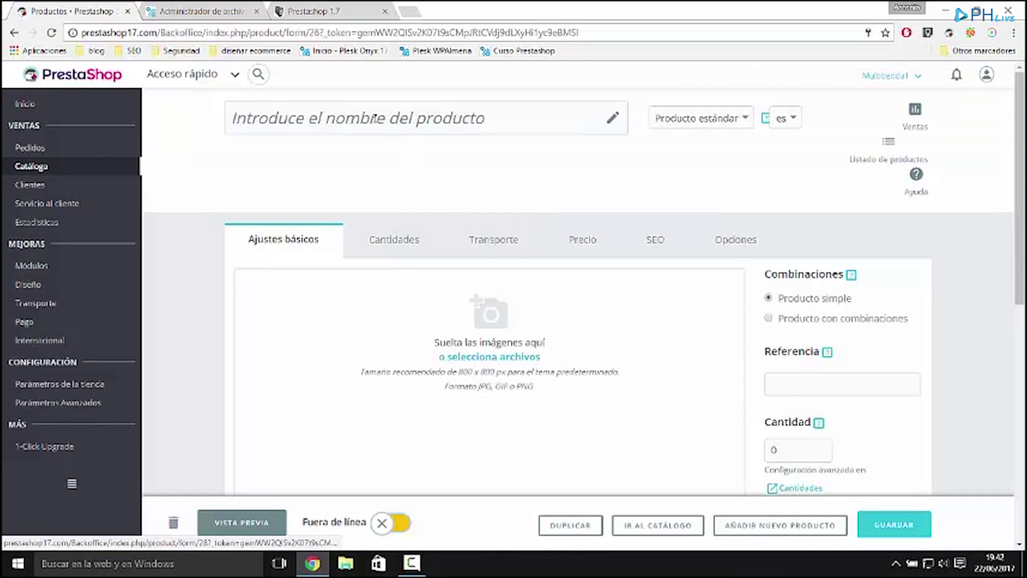
pyautogui.click(375, 117)
pyautogui.write('prueba')
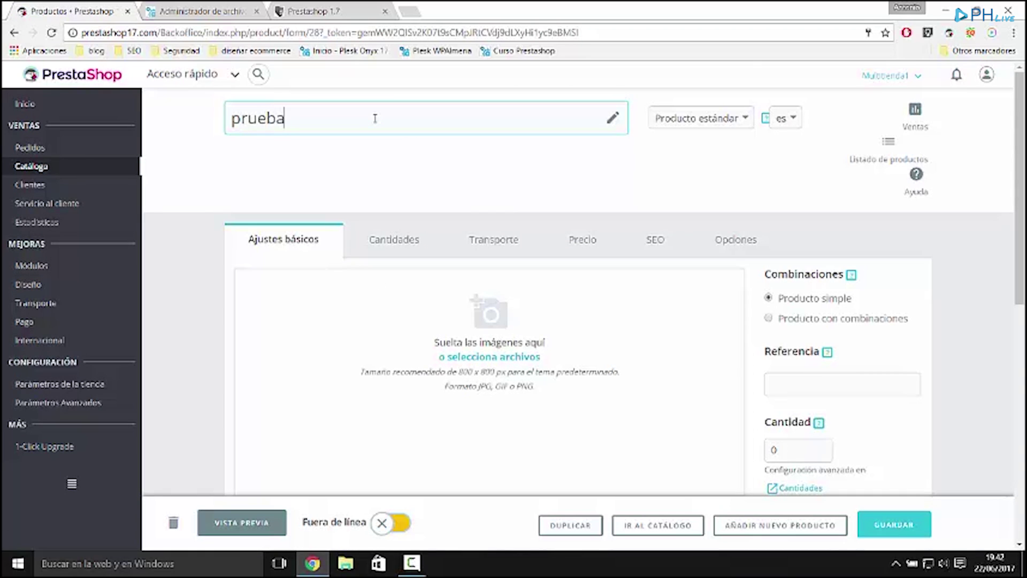
pyautogui.hotkey('ctrl', 'a')
pyautogui.hotkey('ctrl', 'c')
pyautogui.scroll(-7, 442, 308)
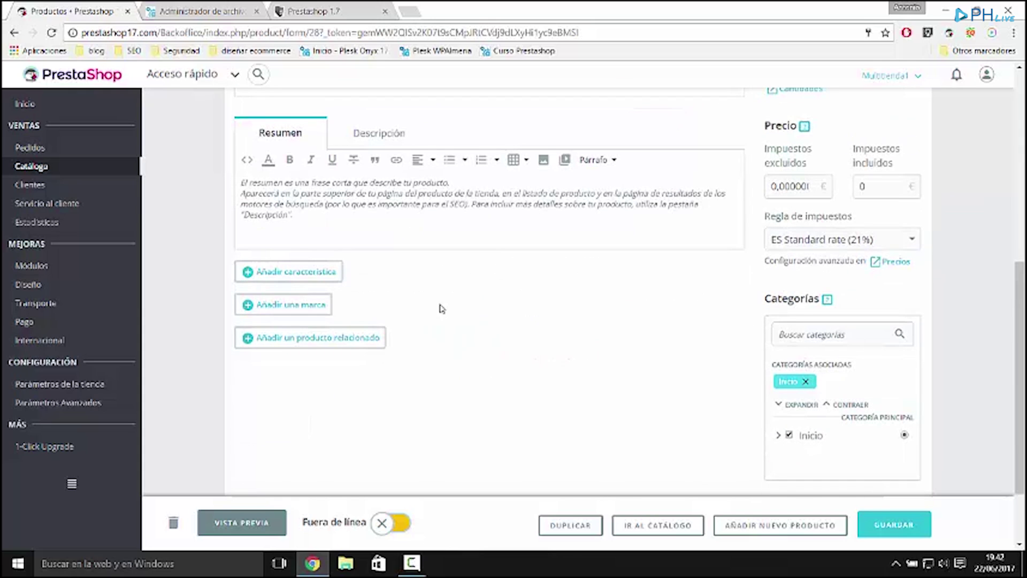
pyautogui.click(404, 218)
pyautogui.hotkey('ctrl', 'v')
# Set the product's reference to 1111, its quantity to 10 and its tax-included price to 10 €.
pyautogui.scroll(5, 827, 248)
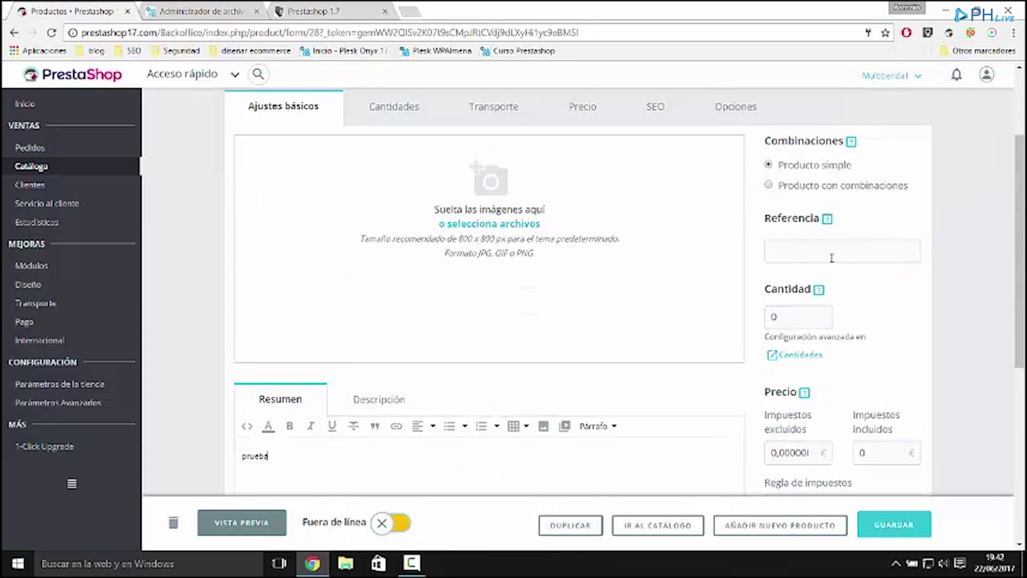
pyautogui.click(827, 247)
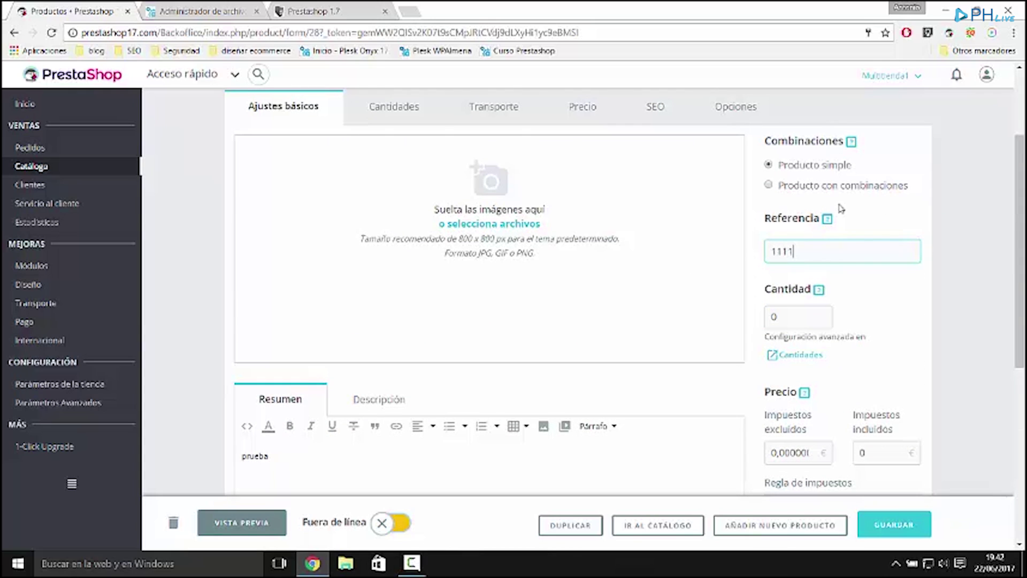
pyautogui.scroll(-1, 877, 331)
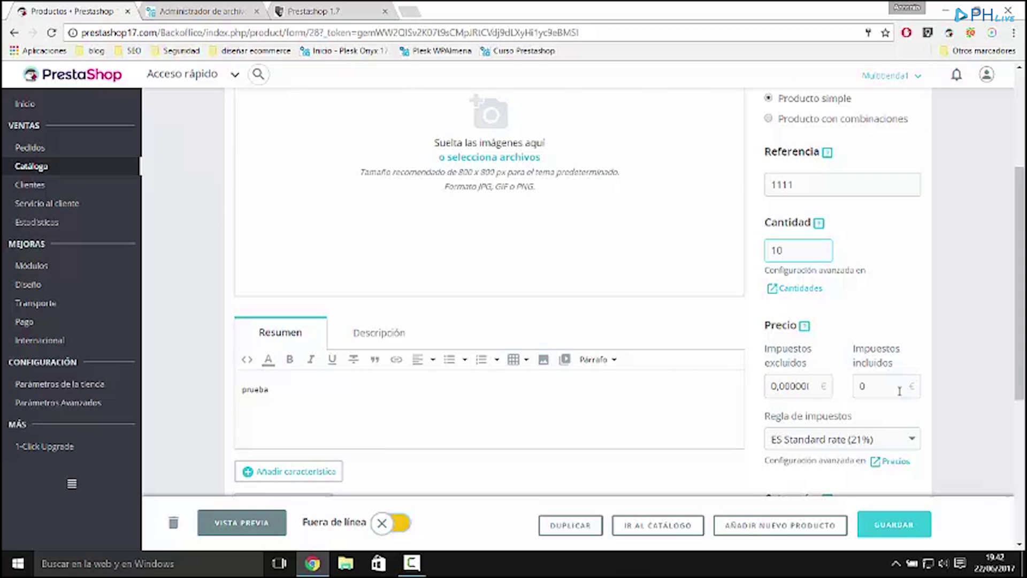
pyautogui.write('10')
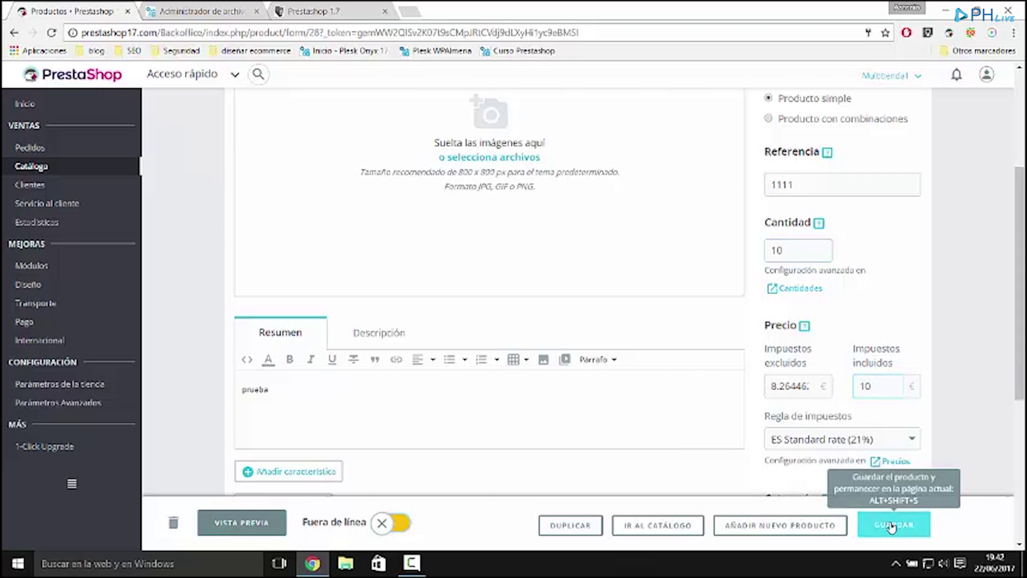
# Save the prueba product and activate it in Multitienda1's product list.
pyautogui.click(910, 523)
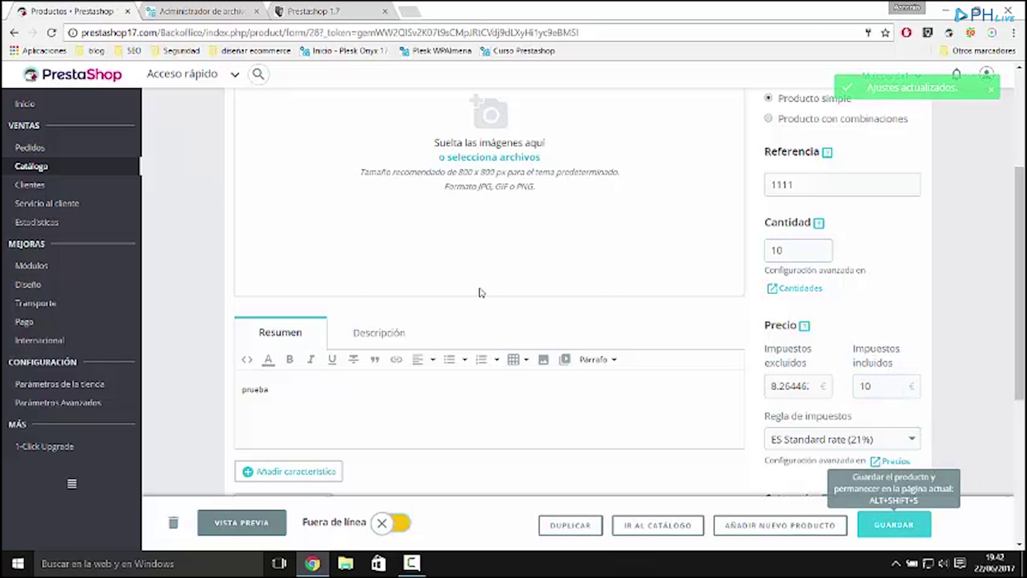
pyautogui.click(168, 173)
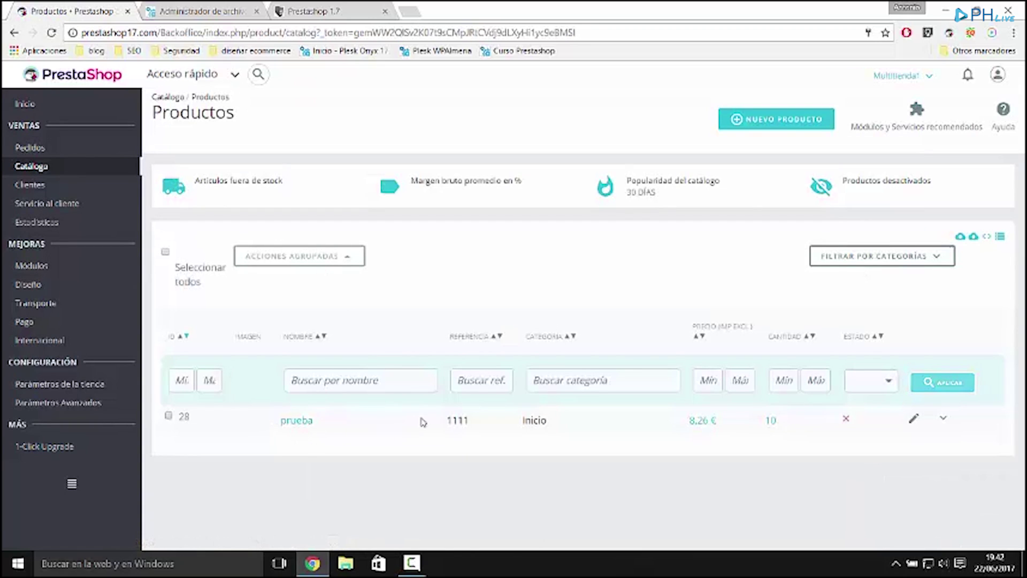
pyautogui.click(846, 419)
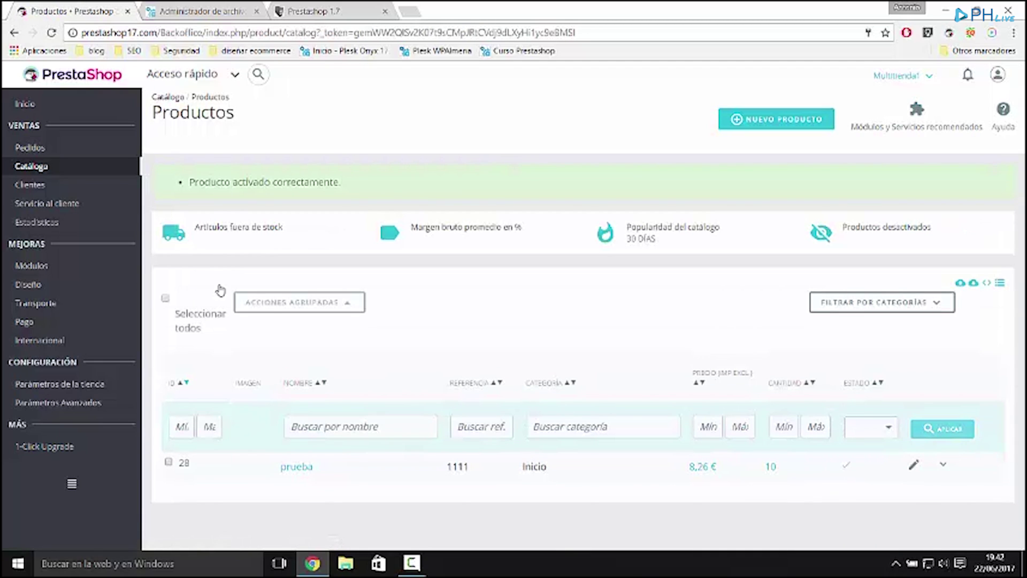
# Reload the multitienda1.com storefront and check its home page for the featured product.
pyautogui.click(329, 10)
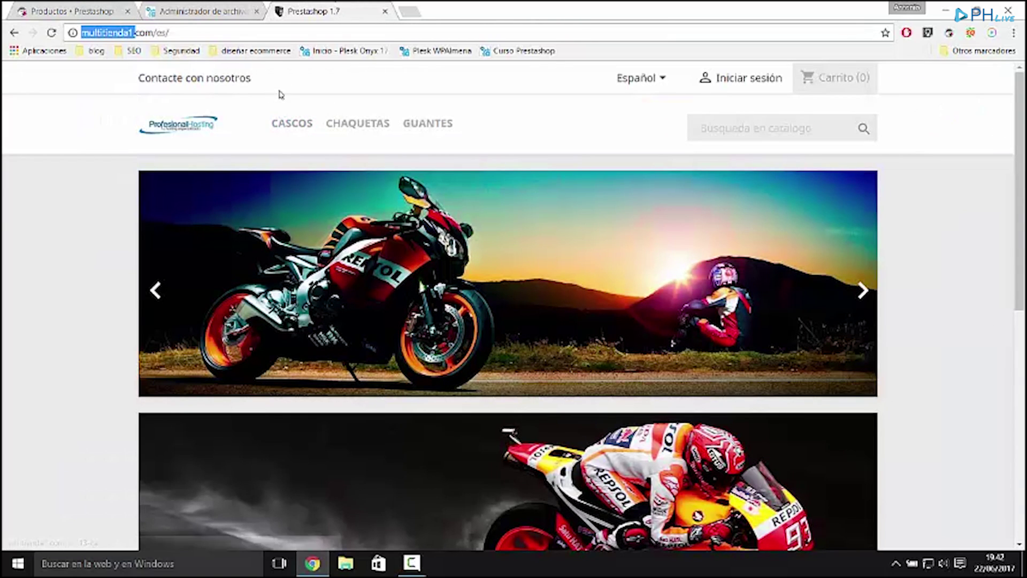
pyautogui.press('Return')
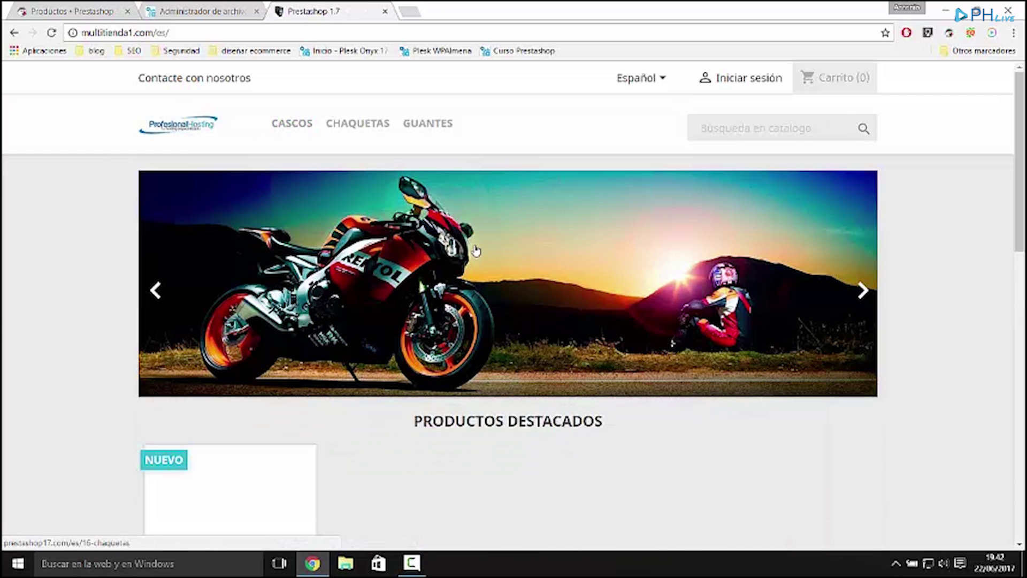
pyautogui.scroll(-5, 202, 321)
pyautogui.scroll(5, 404, 292)
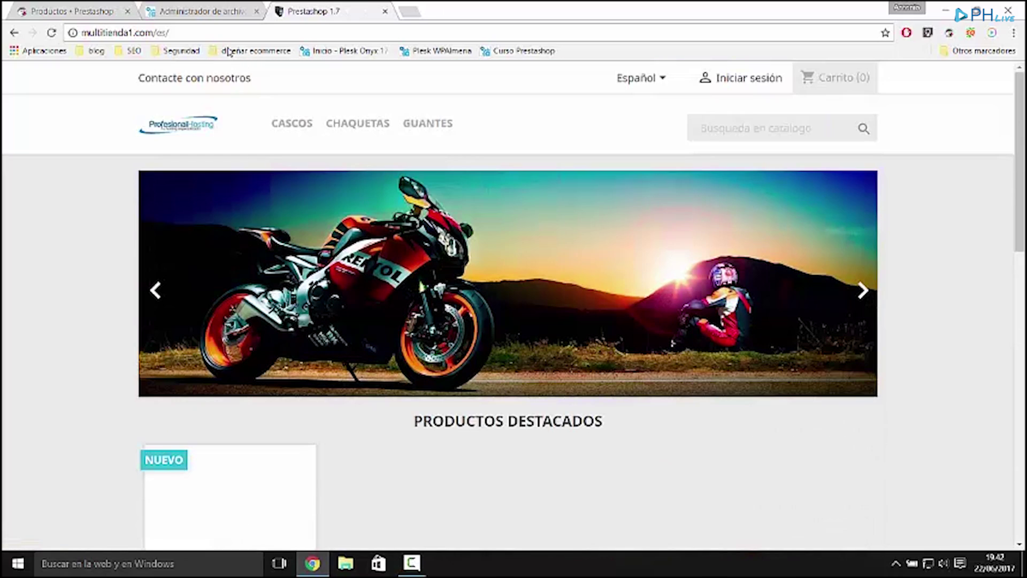
# Load prestashop17.com in a new browser tab and check which products its home page features.
pyautogui.click(412, 12)
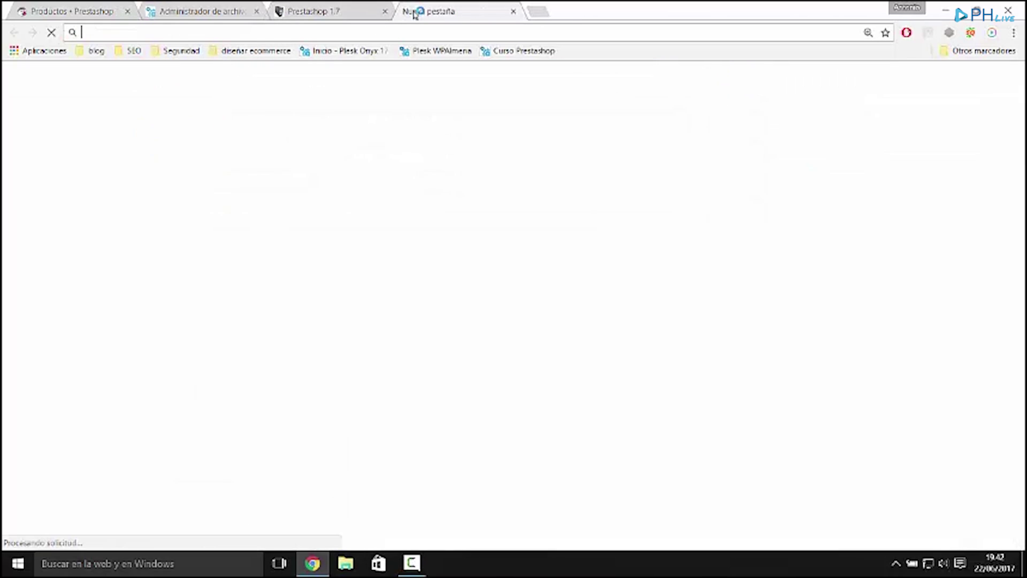
pyautogui.write('prestashop17.com')
pyautogui.press('Return')
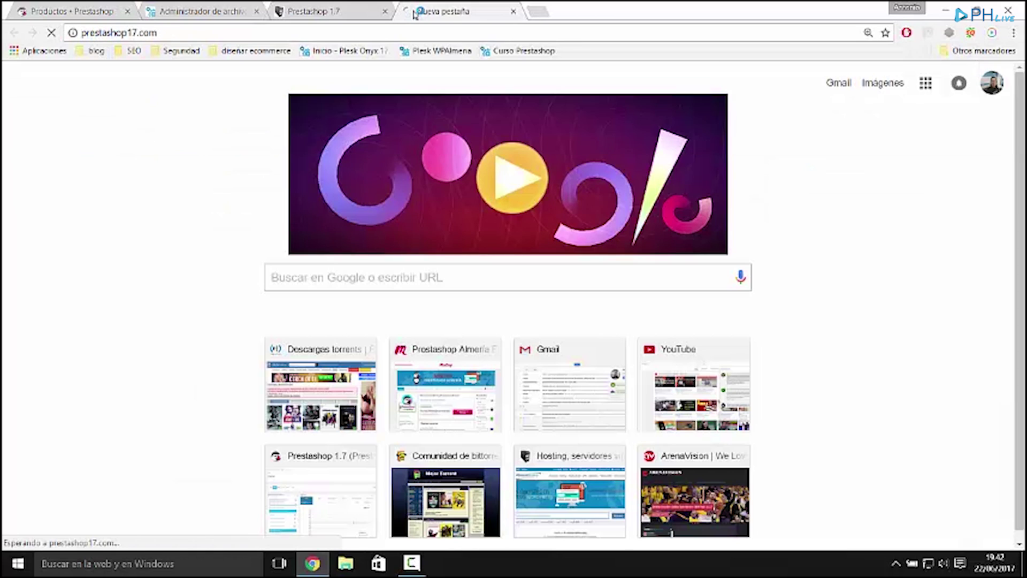
pyautogui.scroll(-7, 590, 298)
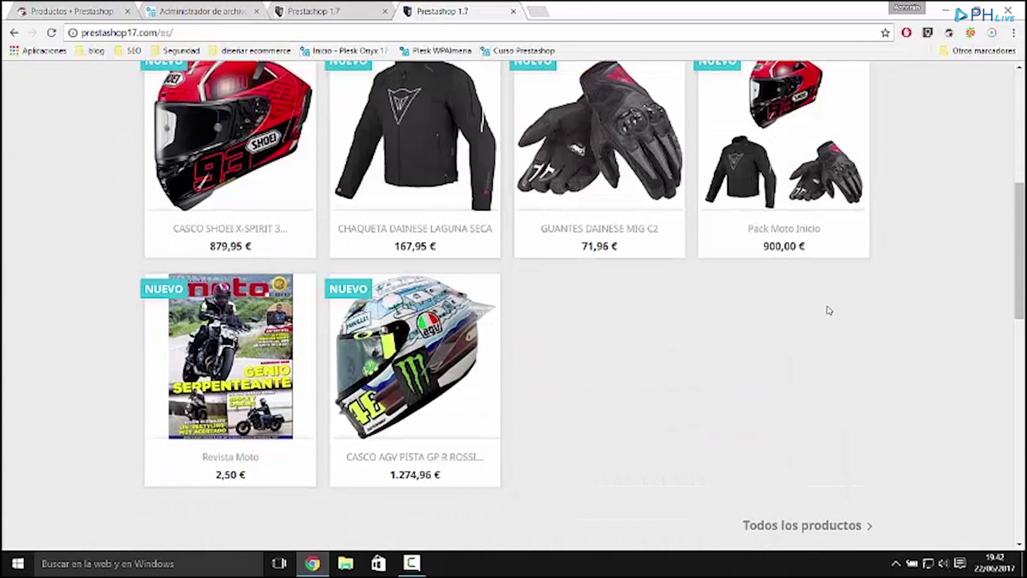
# Return to the back office, set the shop context to all shops and look through the product list.
pyautogui.hotkey('ctrl', '1')
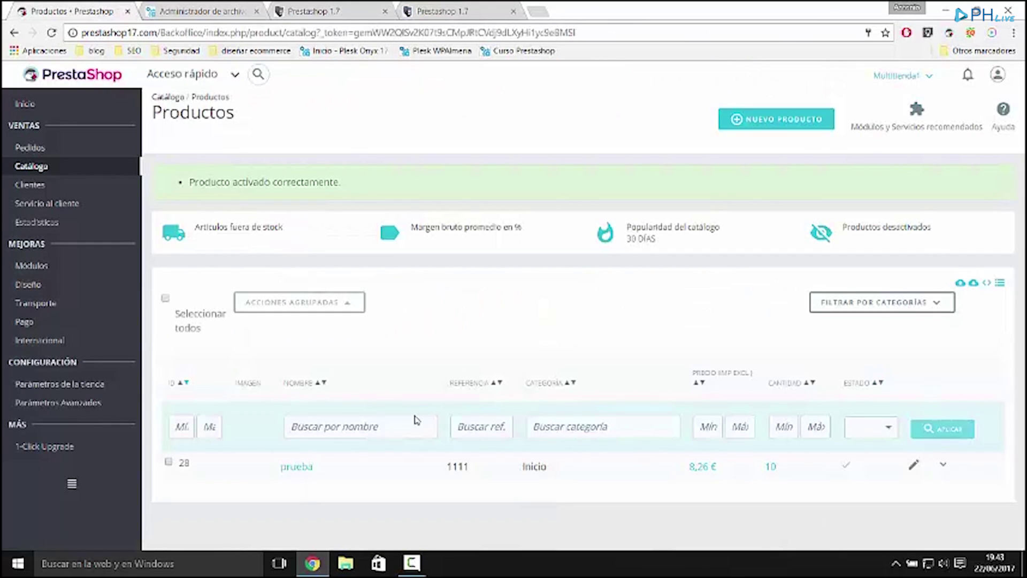
pyautogui.click(916, 75)
pyautogui.click(872, 102)
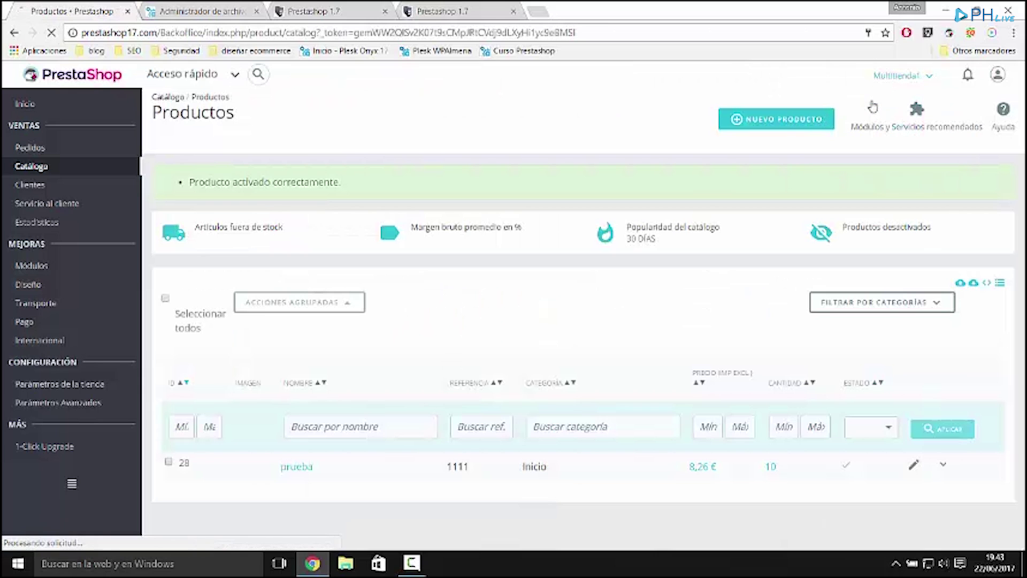
pyautogui.scroll(-5, 565, 260)
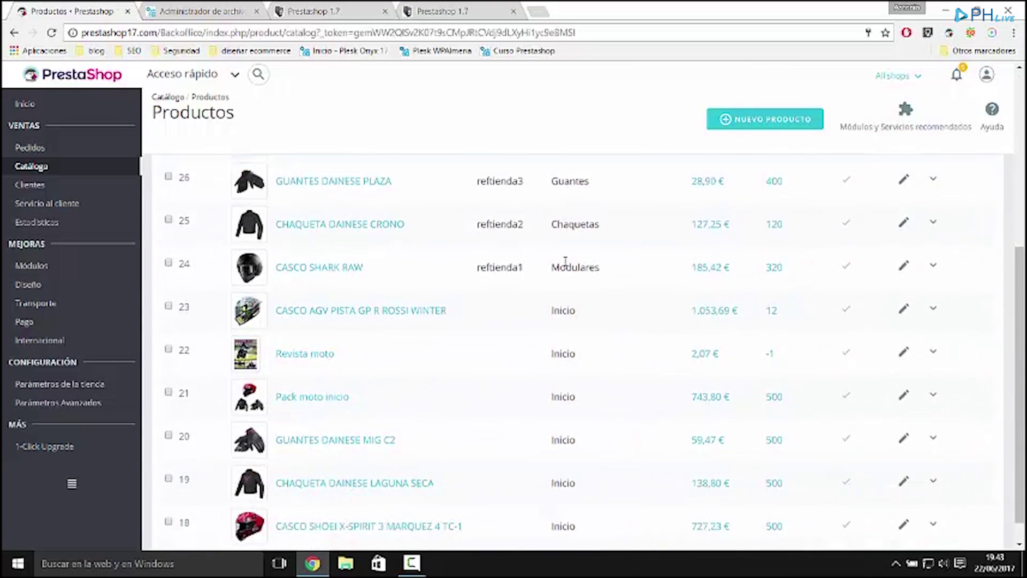
pyautogui.scroll(4, 388, 406)
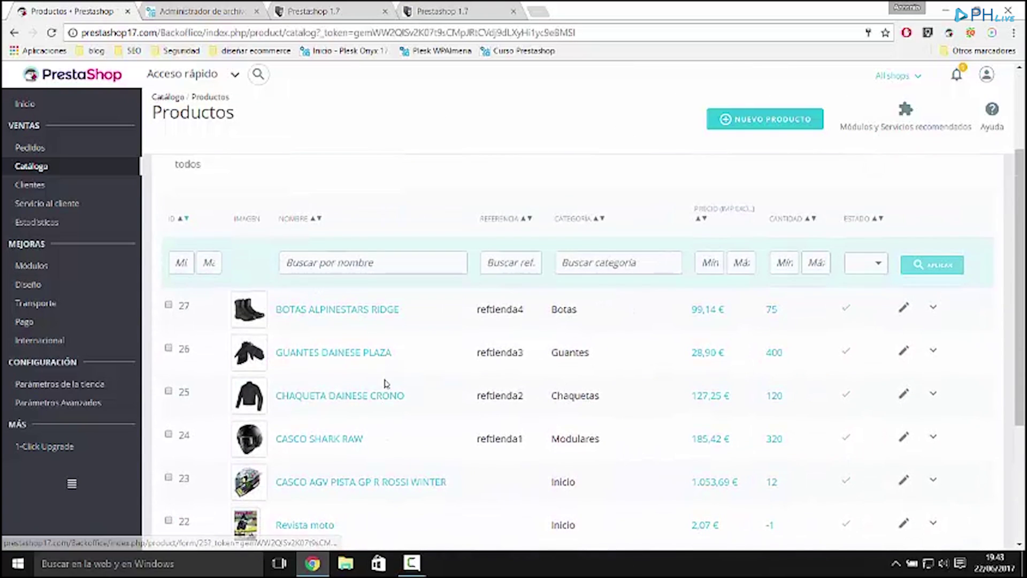
pyautogui.scroll(-3, 435, 408)
pyautogui.scroll(7, 446, 407)
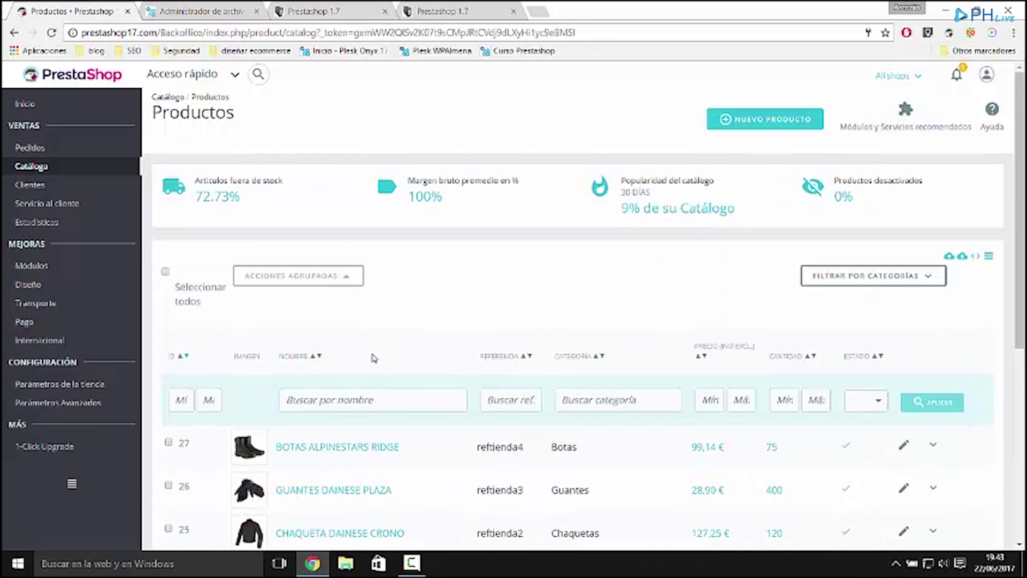
# Open the order list for all shops and check which store each order belongs to.
pyautogui.click(165, 147)
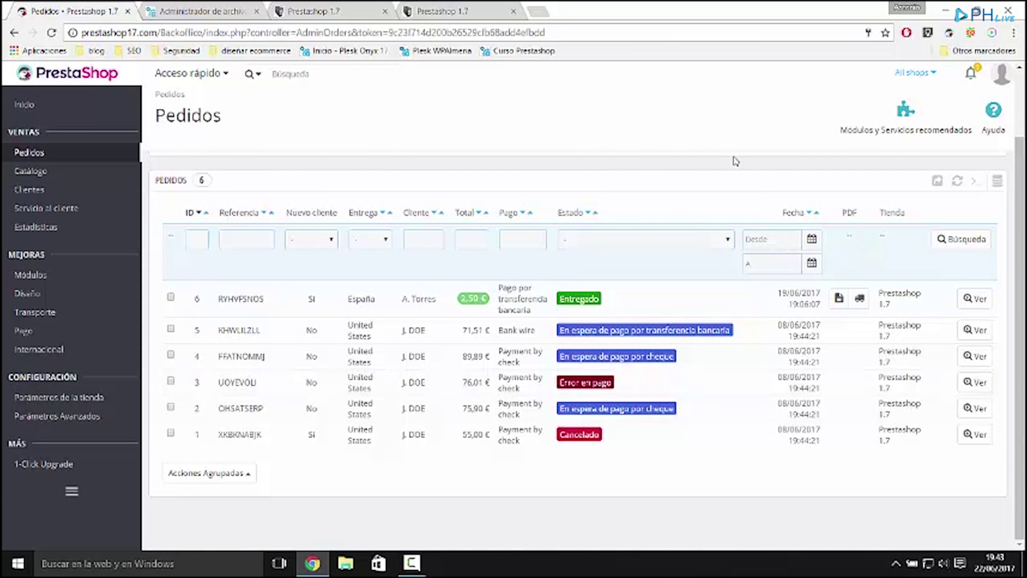
pyautogui.click(924, 74)
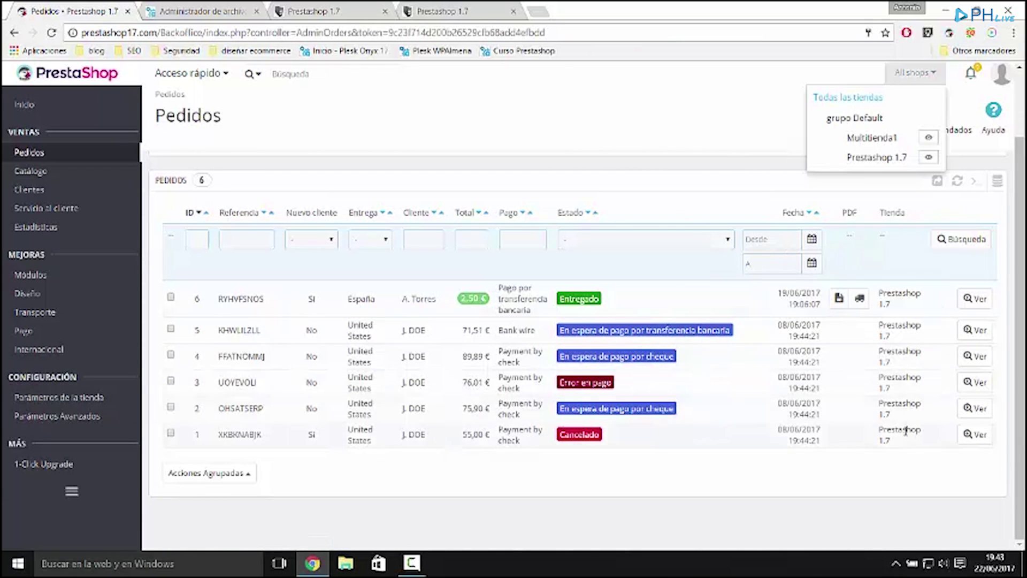
pyautogui.click(903, 455)
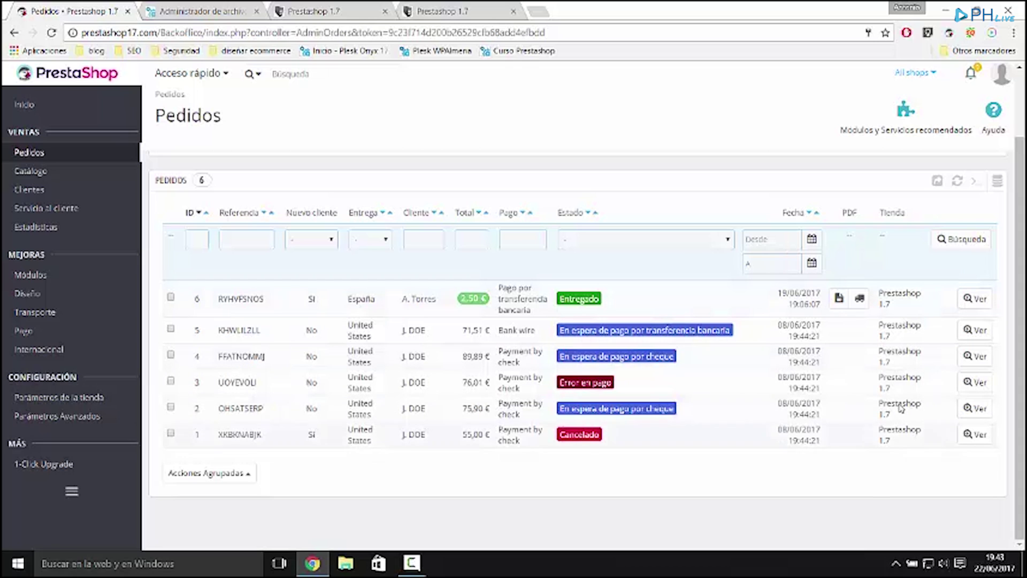
# Compare the orders of Multitienda1 and Prestashop 1.7 by switching the shop context, and return to all shops.
pyautogui.click(931, 74)
pyautogui.click(893, 138)
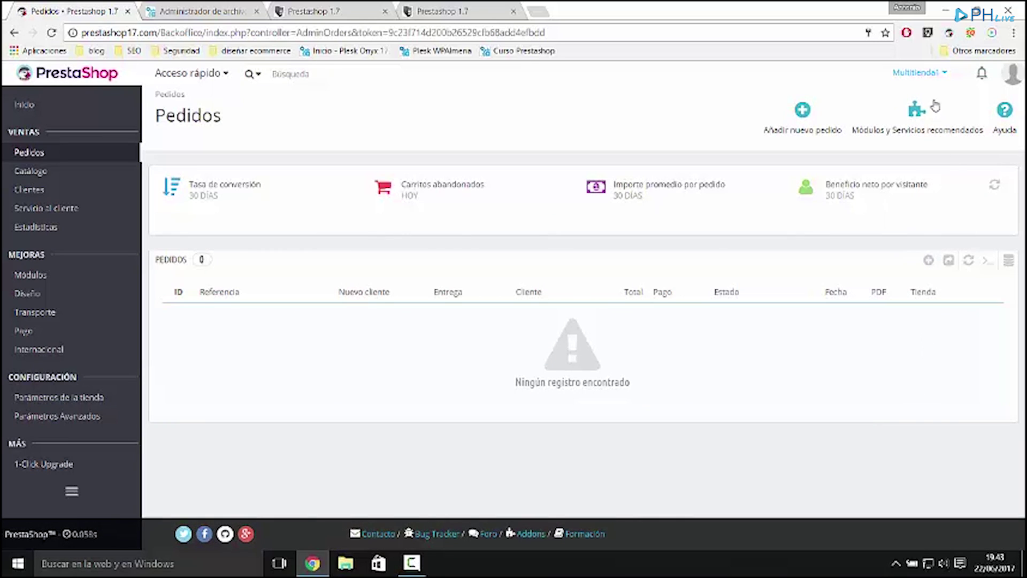
pyautogui.click(932, 72)
pyautogui.click(888, 157)
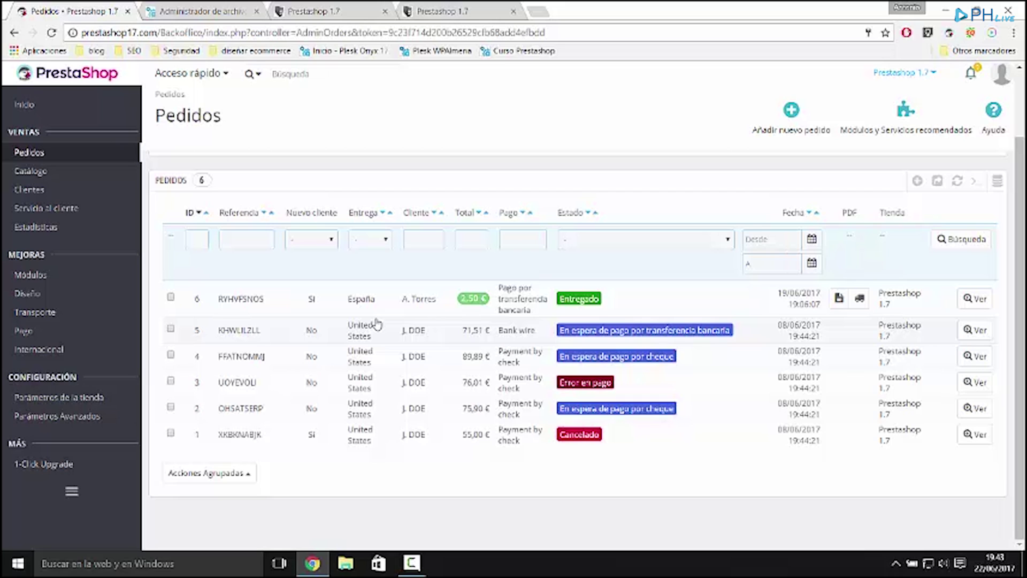
pyautogui.click(892, 75)
pyautogui.click(886, 98)
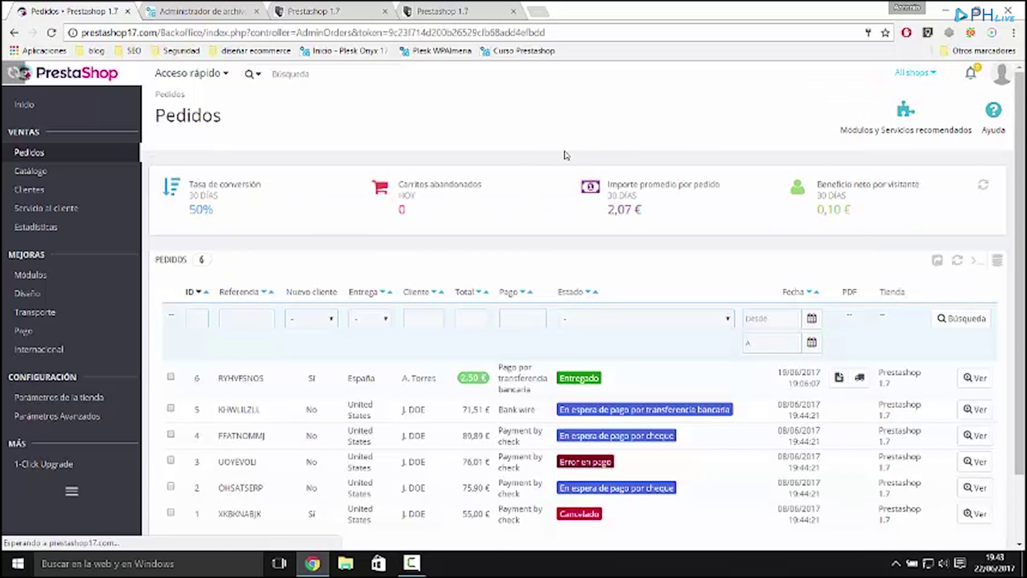